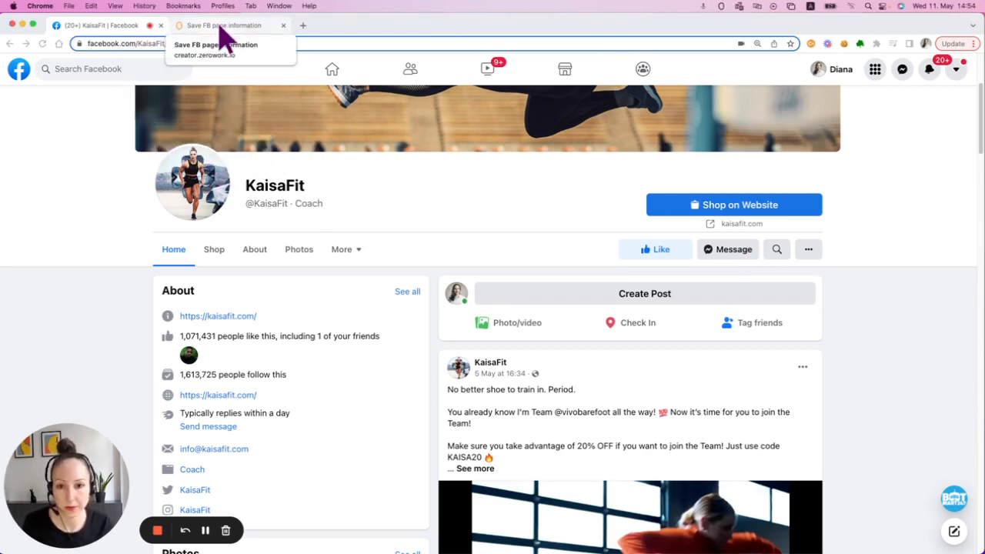
Review the Save FB page information workflow, the KaisaFit page's About details and the FB leads cc data table
left_click(220, 27)
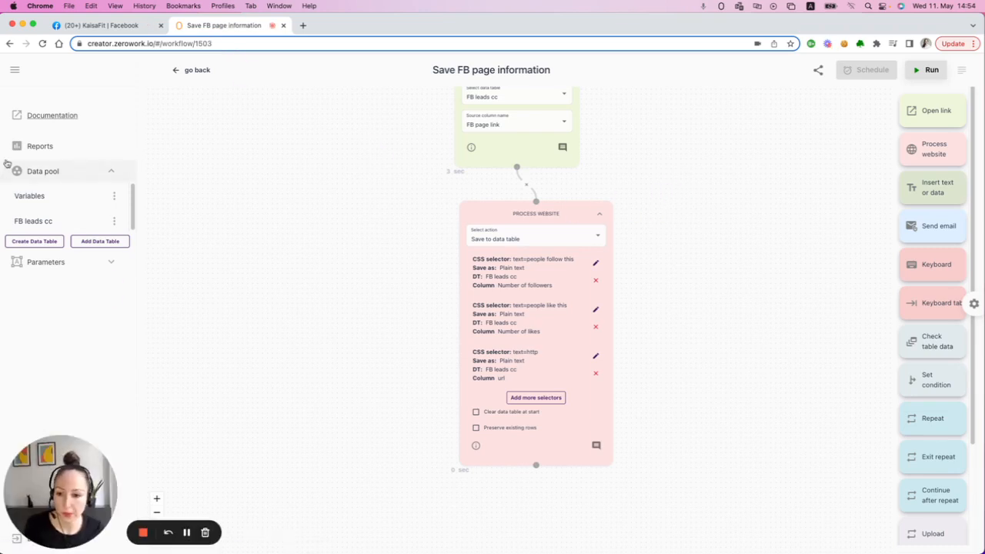
scroll(648, 269, "up", 2)
scroll(647, 281, "up", 1)
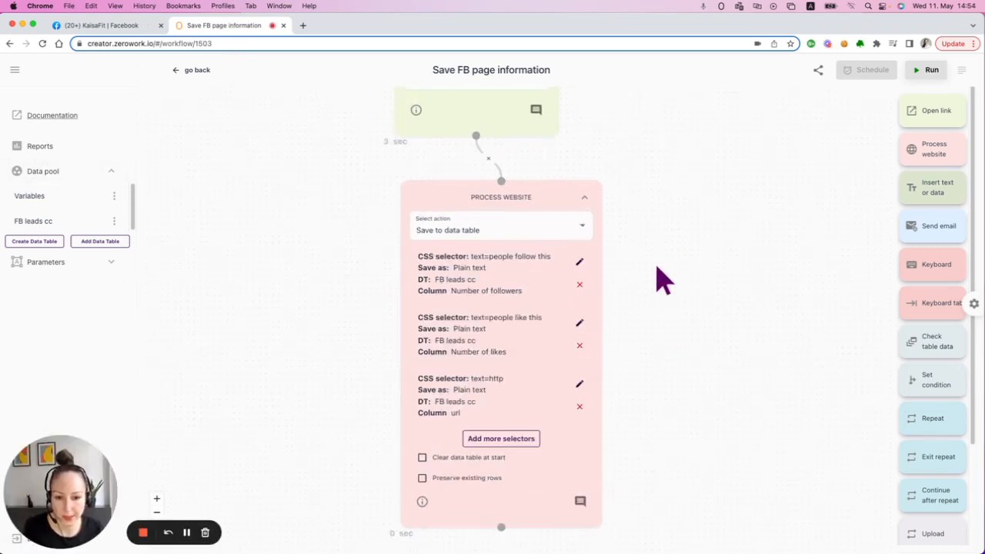
left_click(105, 28)
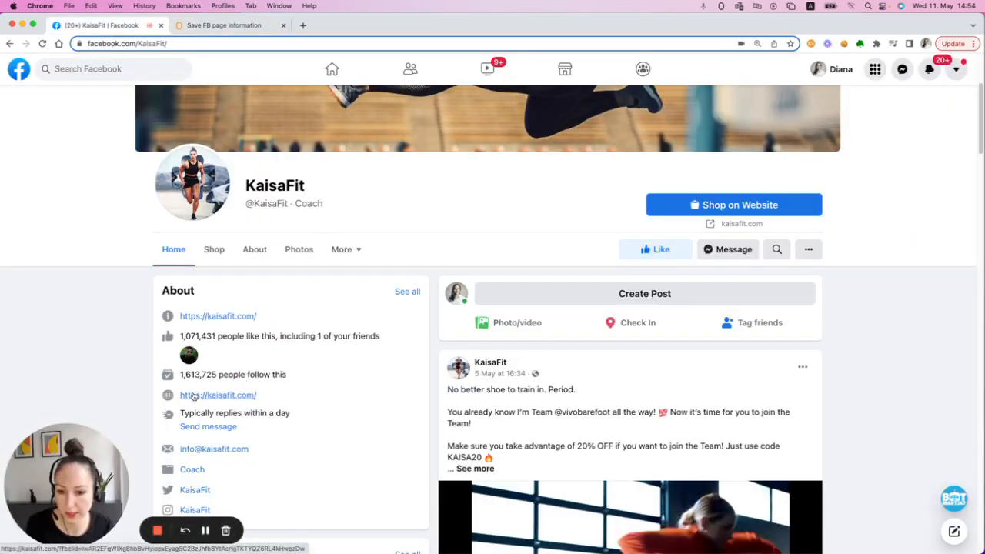
left_click(231, 25)
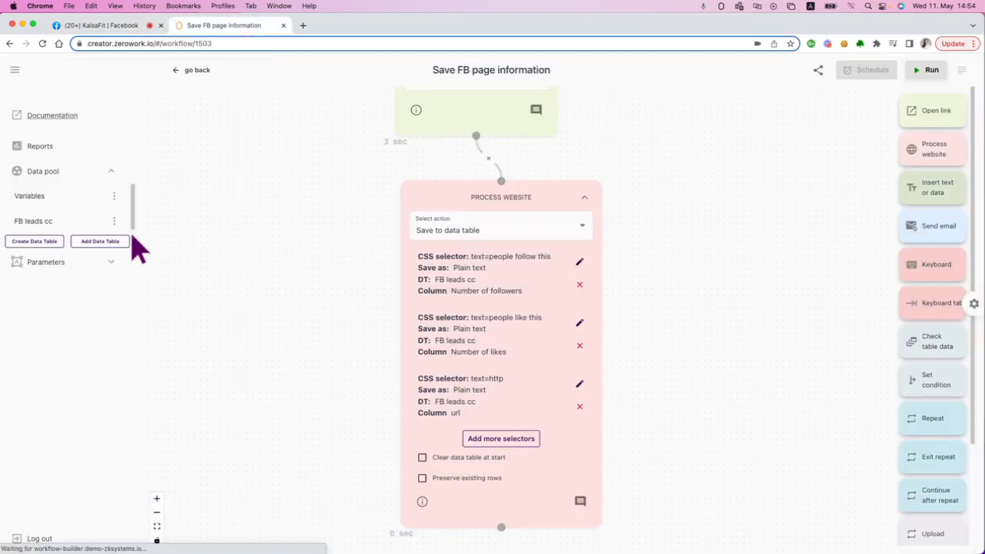
left_click(49, 221)
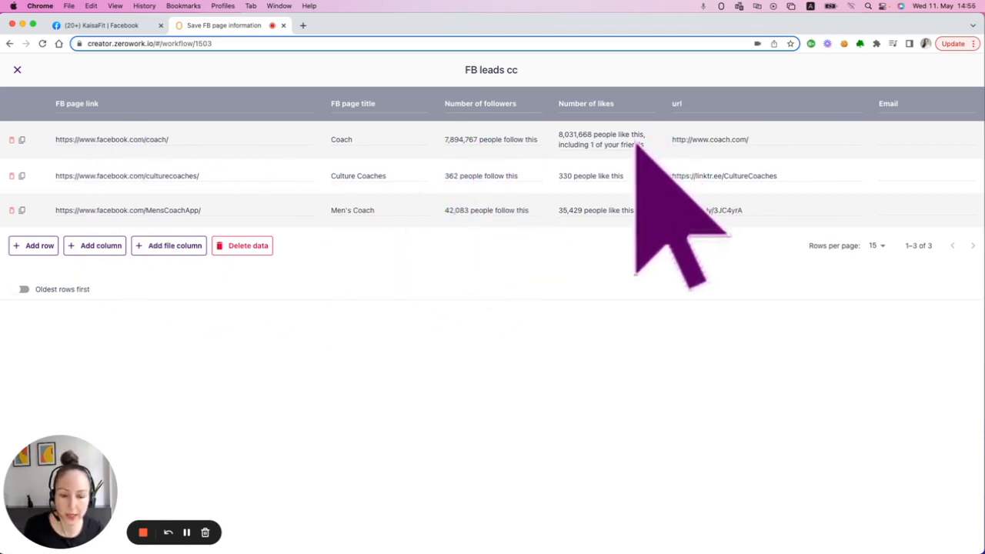
left_click(17, 69)
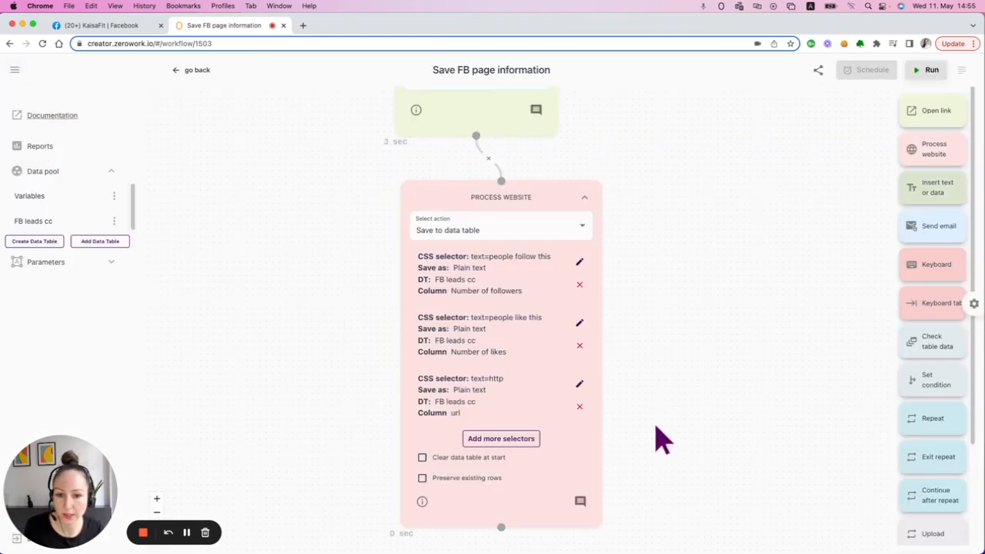
scroll(692, 385, "up", 5)
scroll(620, 330, "down", 5)
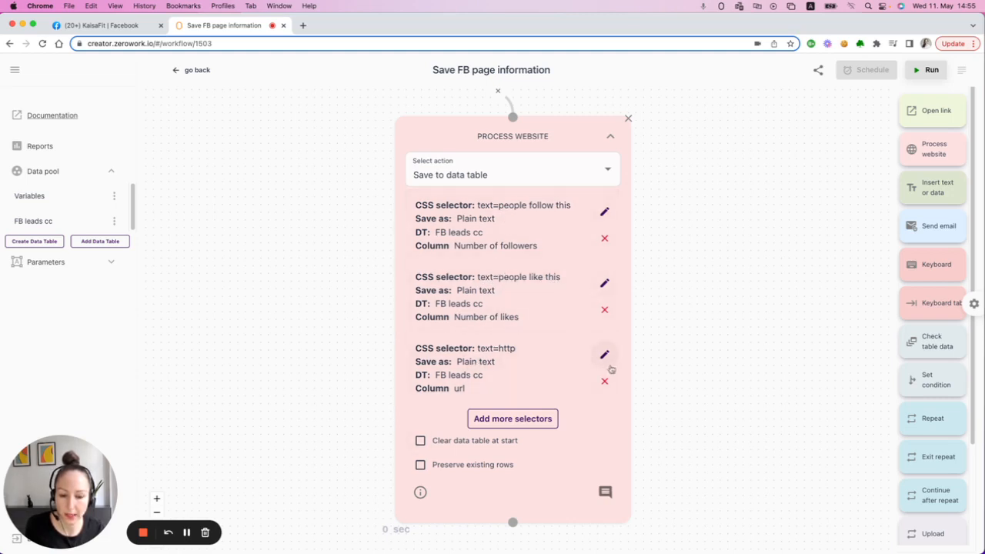
Examine where the @ sign occurs on the KaisaFit Facebook page, in the page handle and the About section
left_click(131, 30)
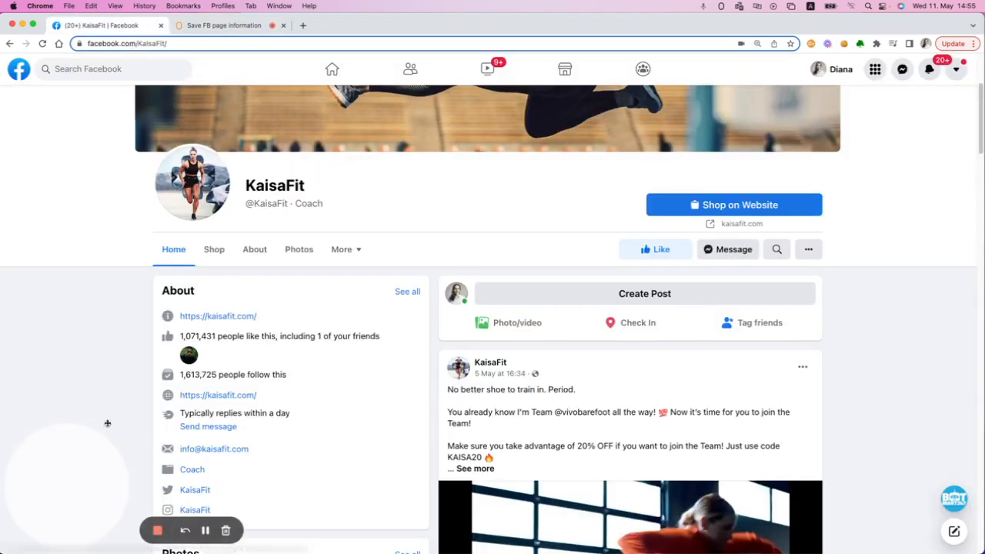
scroll(110, 428, "down", 2)
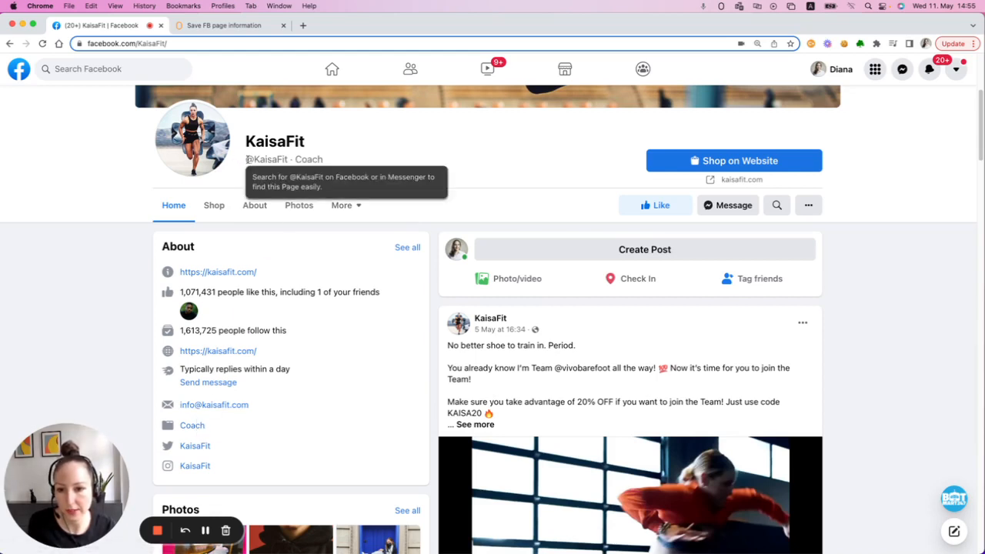
left_click_drag(246, 160, 288, 159)
left_click(29, 300)
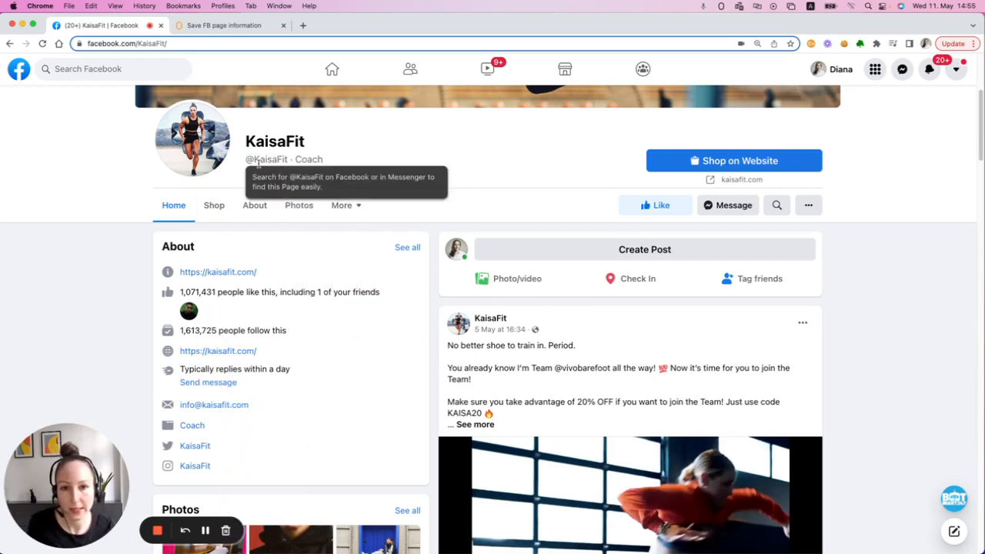
Add a second Process website block to the workflow, connected directly beneath the existing one
left_click(204, 28)
scroll(632, 338, "down", 4)
scroll(633, 316, "down", 5)
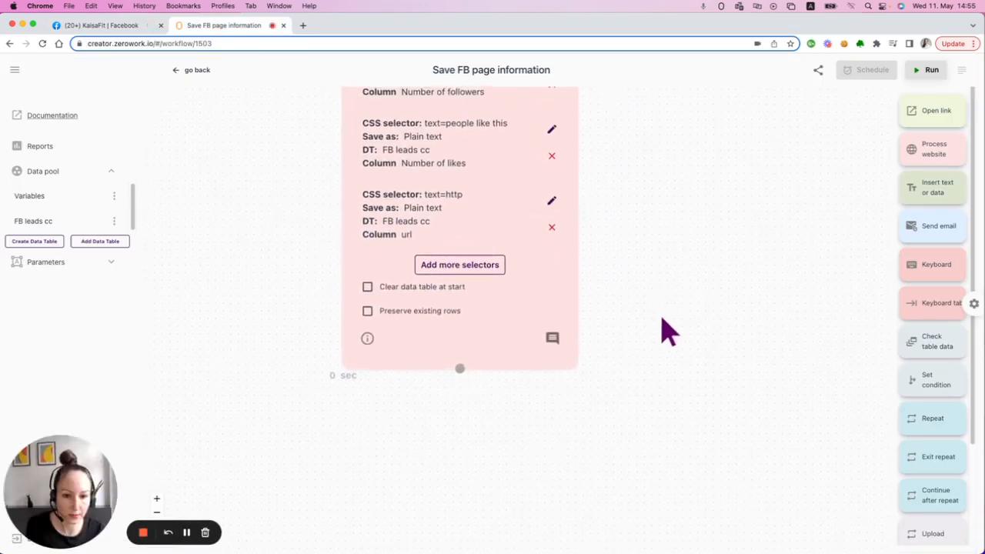
left_click_drag(952, 150, 485, 407)
scroll(607, 369, "down", 2)
scroll(543, 342, "up", 2)
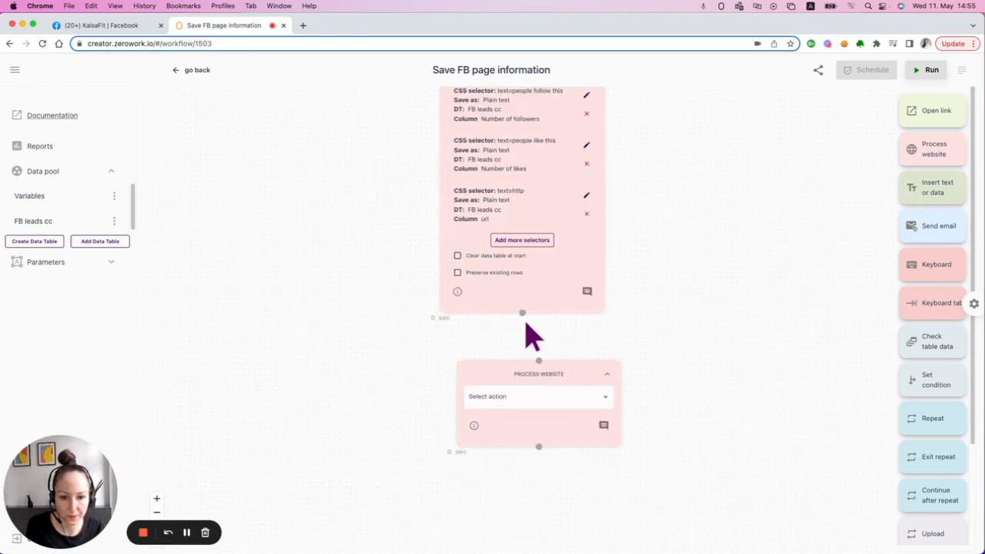
left_click_drag(542, 366, 530, 344)
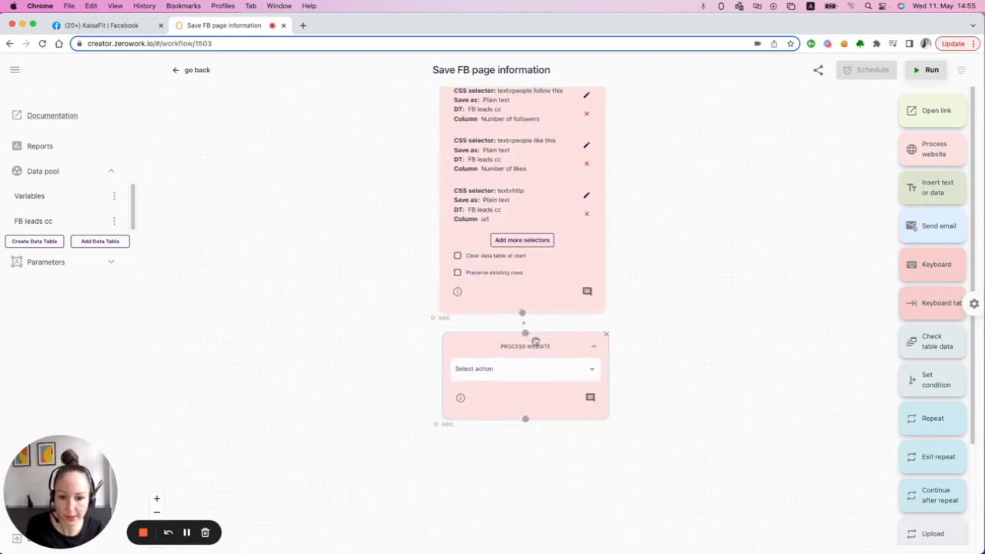
Set the new block's action to Save to data table and check the columns of the FB leads cc table
left_click(528, 379)
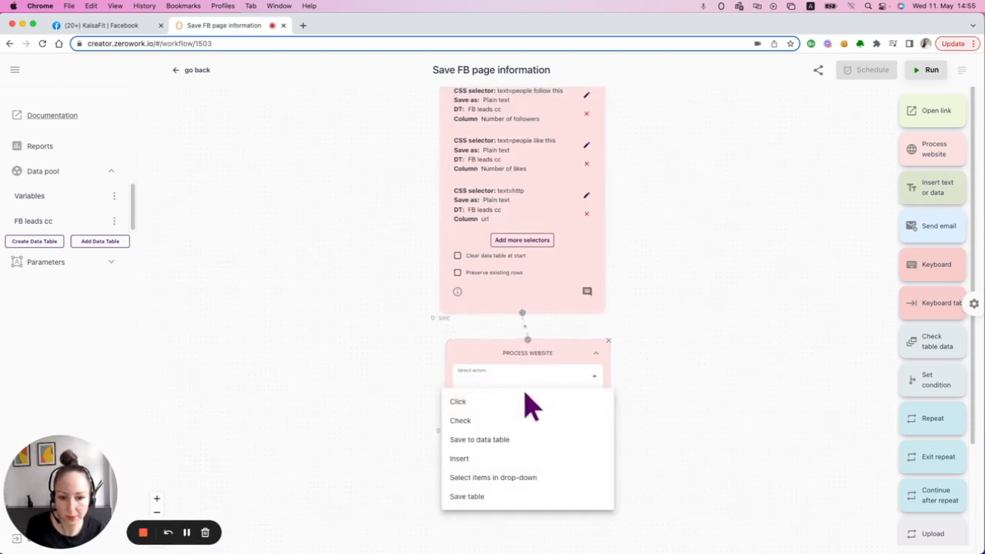
left_click(475, 440)
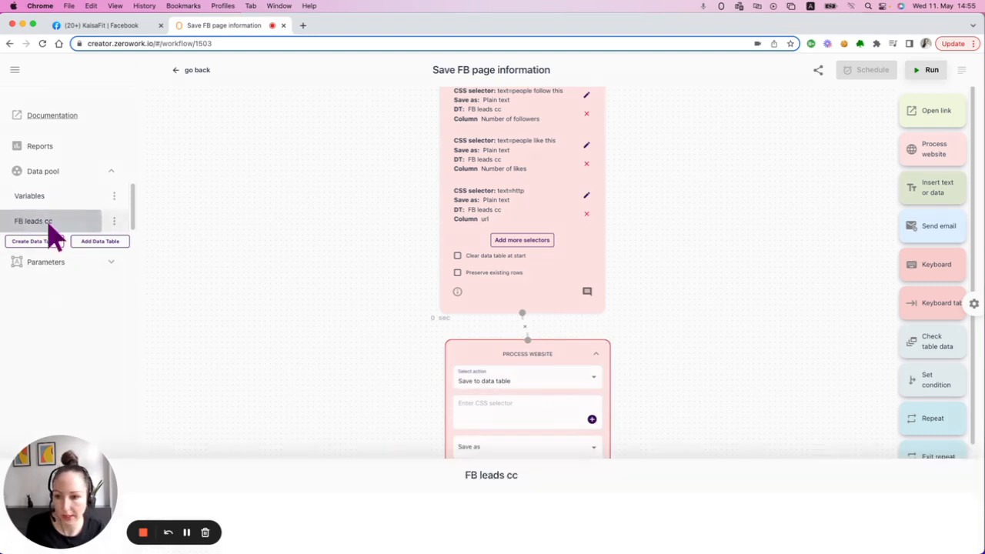
left_click(48, 224)
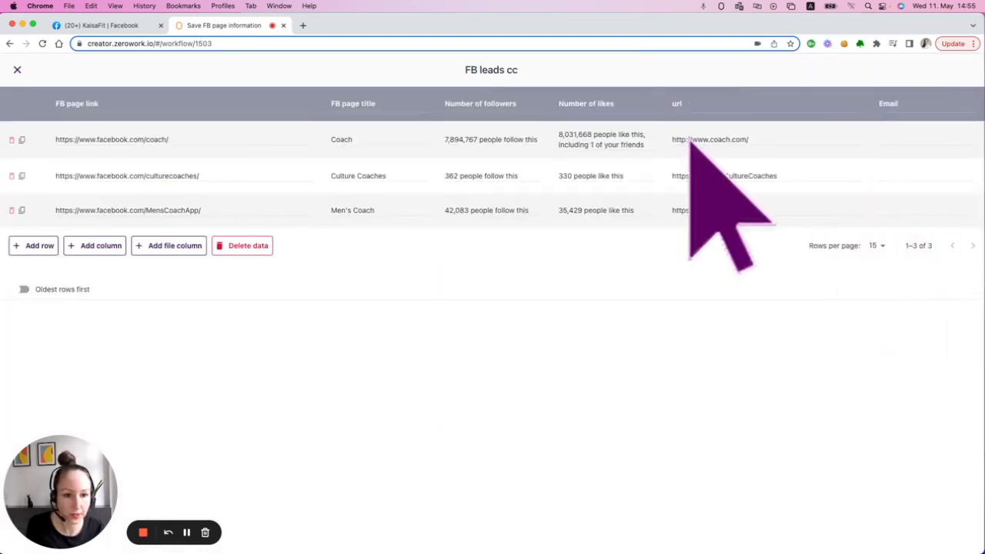
left_click(17, 69)
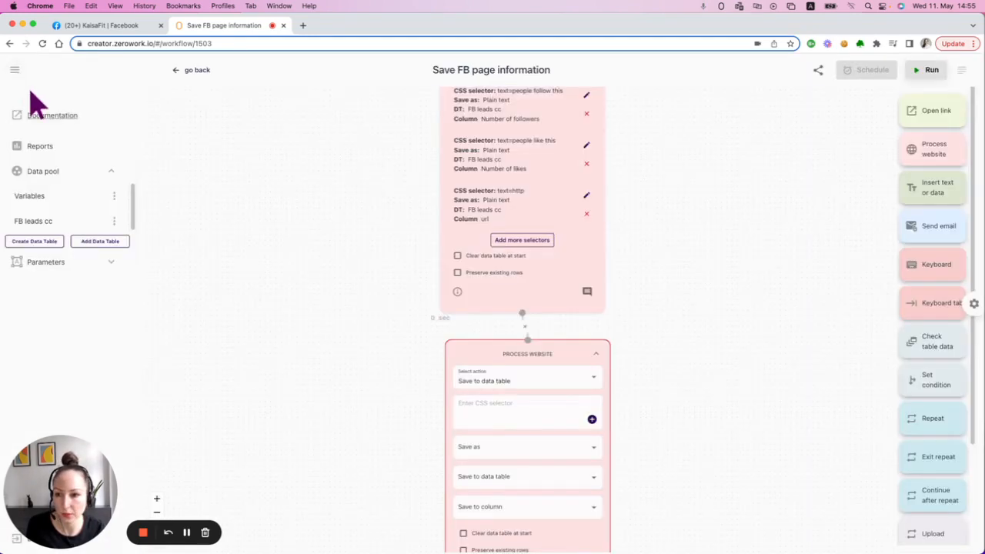
Deactivate the original Process website block that saves followers, likes and url
scroll(649, 307, "up", 3)
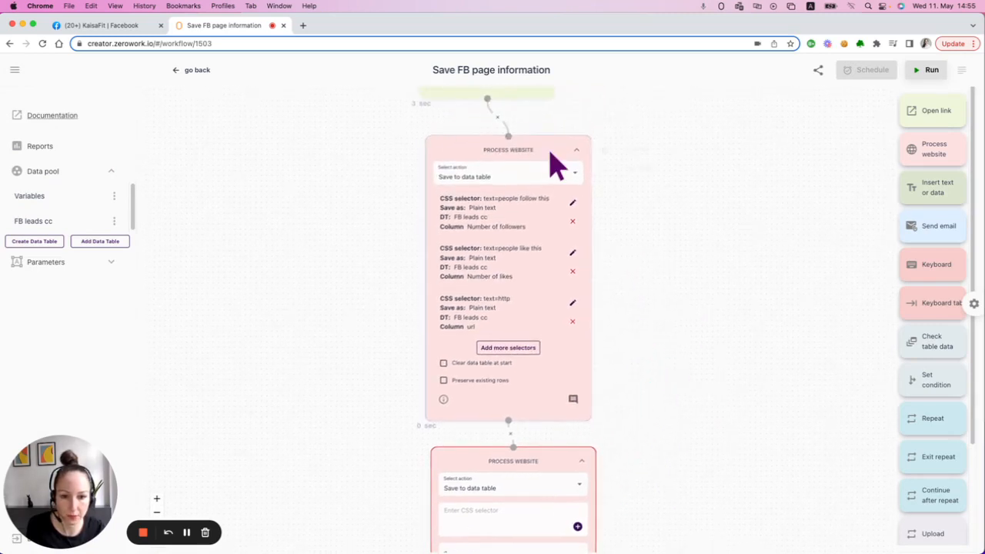
right_click(604, 146)
left_click(646, 167)
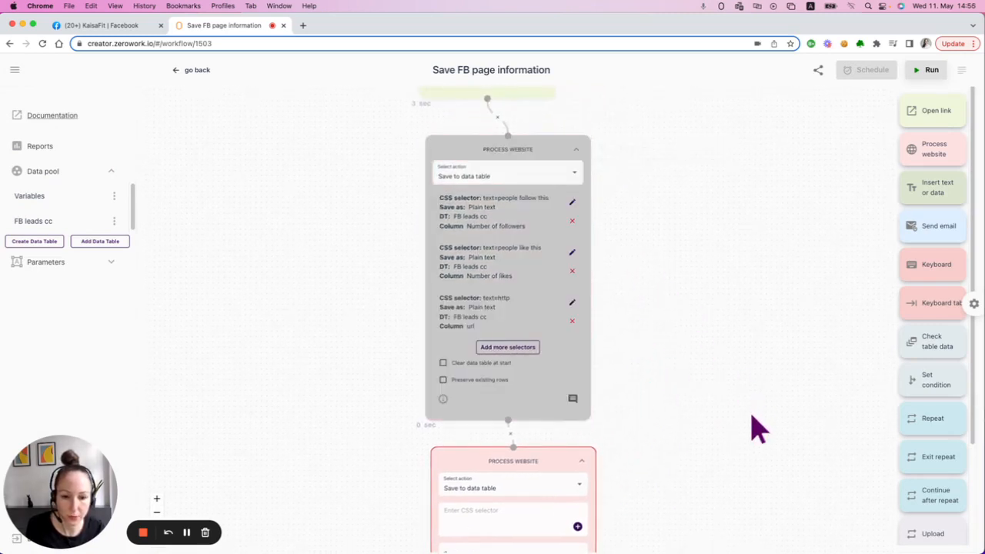
Give the new Process website block the CSS selector text=@ and save its result as Plain text
scroll(707, 400, "down", 5)
scroll(662, 381, "up", 2)
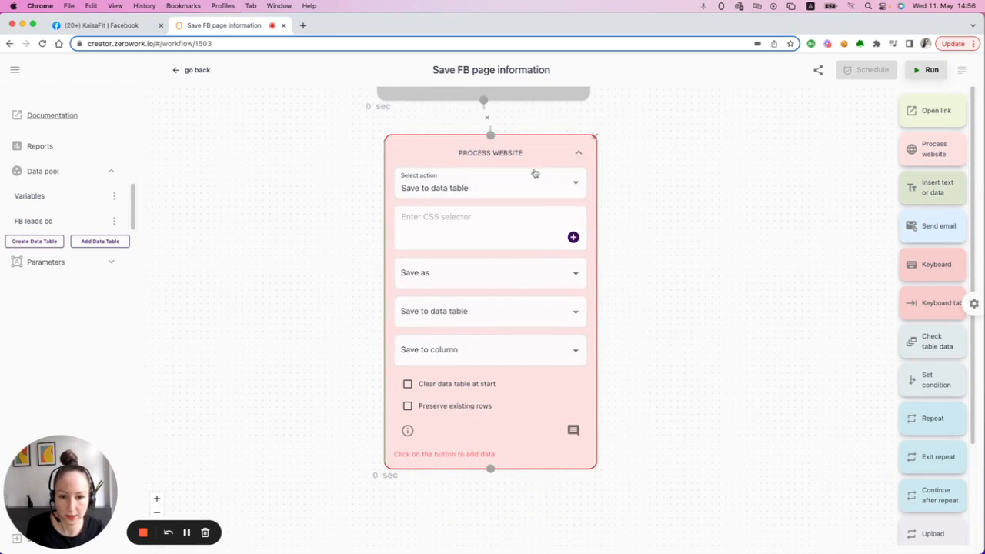
left_click(536, 177)
left_click(464, 249)
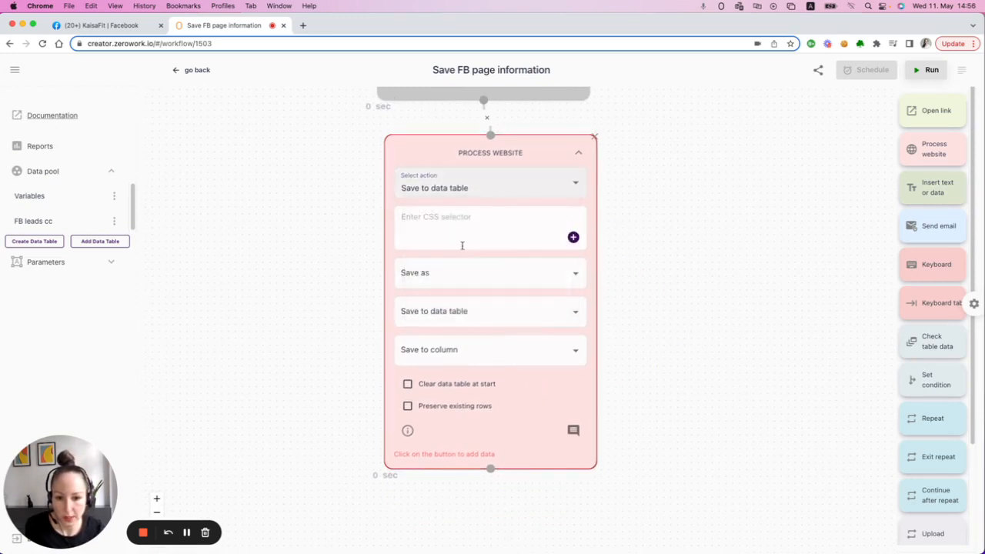
left_click(462, 234)
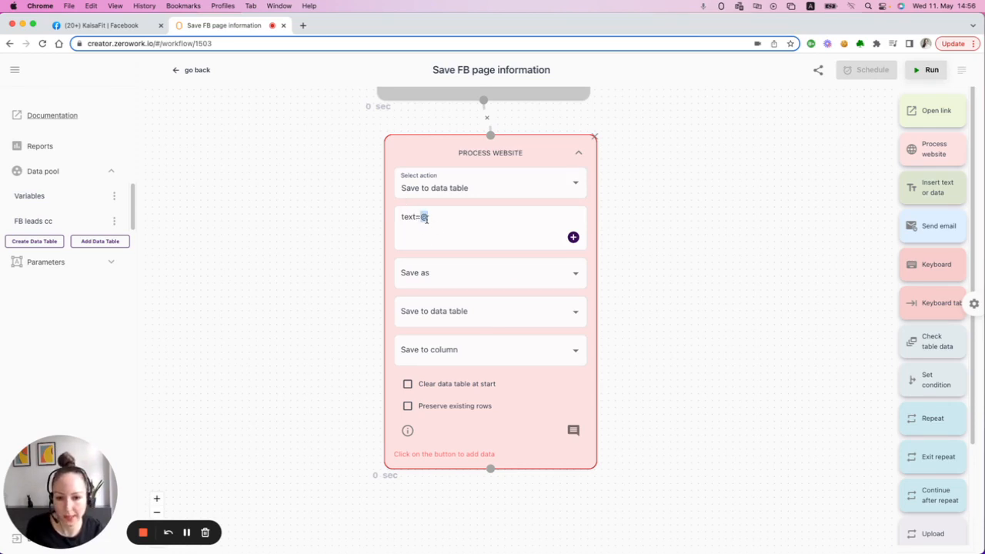
left_click(428, 280)
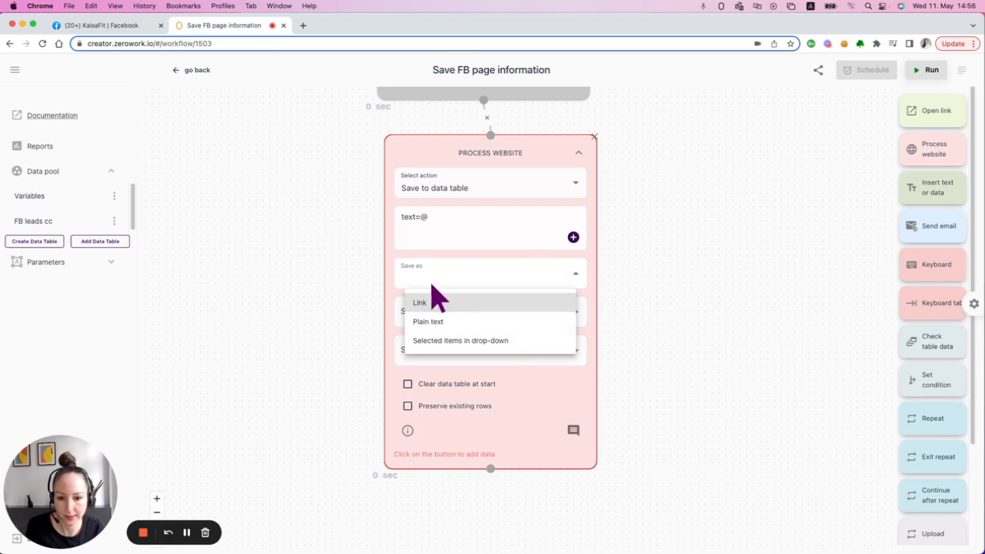
left_click(428, 322)
Direct the selector's output to the Email column of the FB leads cc table and save the selector
left_click(428, 324)
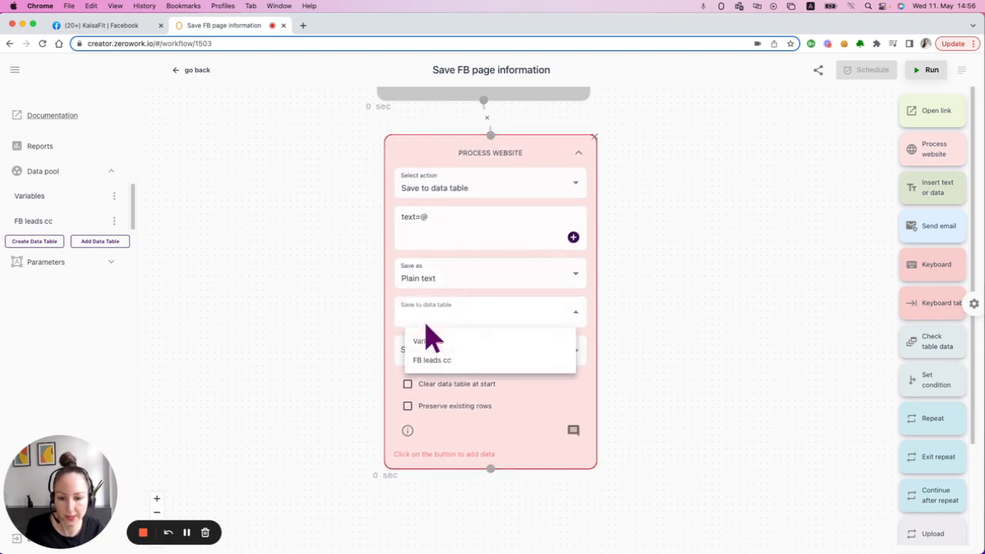
left_click(421, 368)
left_click(424, 354)
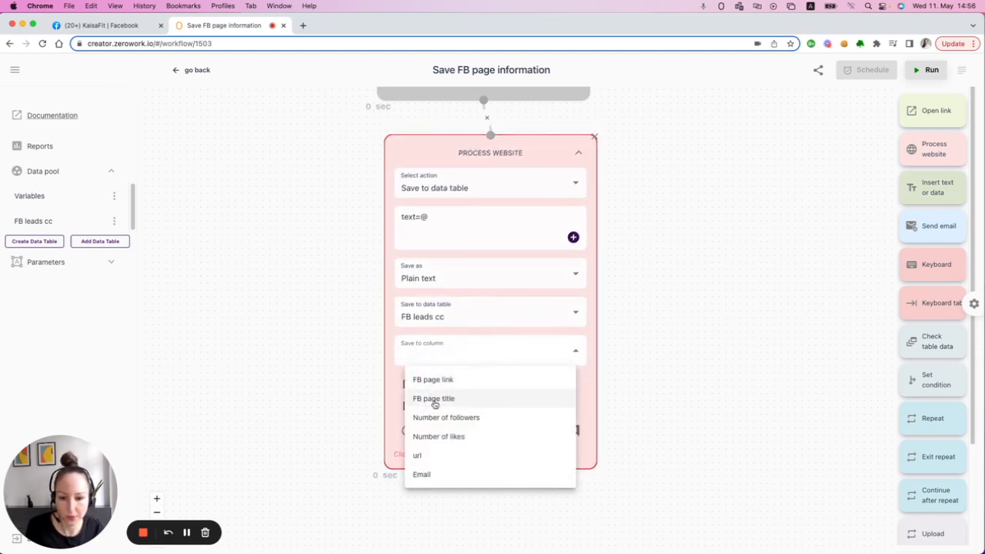
left_click(423, 476)
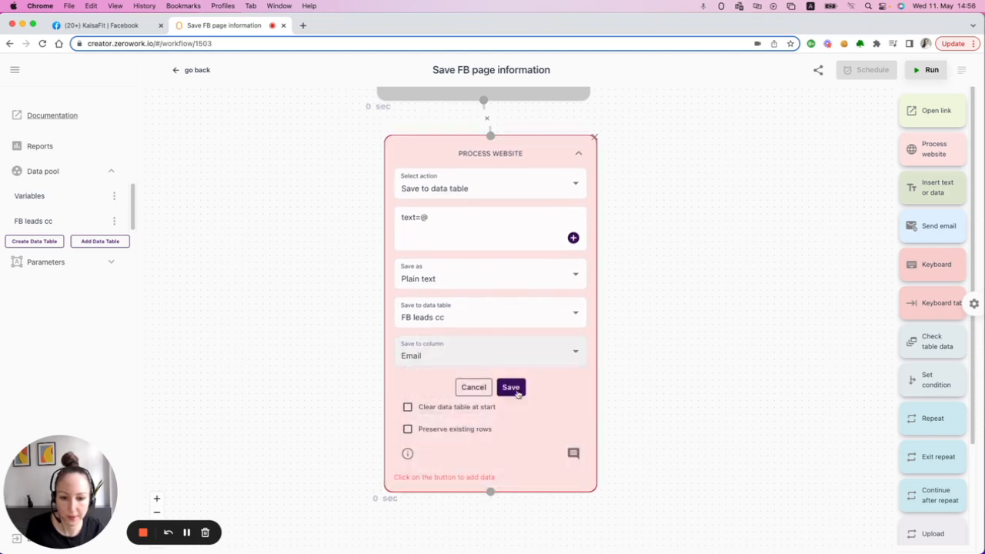
left_click(511, 387)
Delete the culturecoaches and MensCoachApp rows from the FB leads cc table and return to the workflow
scroll(585, 369, "down", 5)
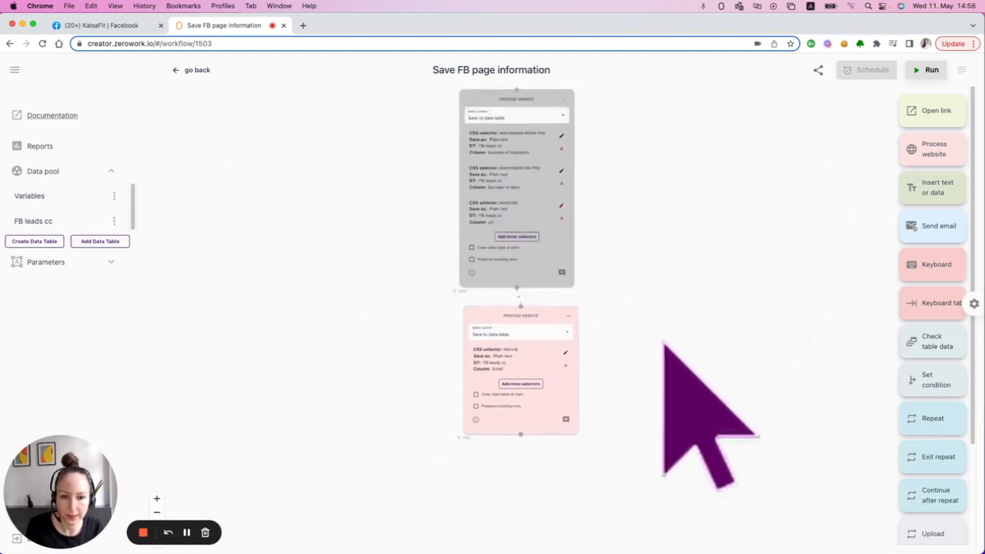
left_click_drag(663, 347, 682, 334)
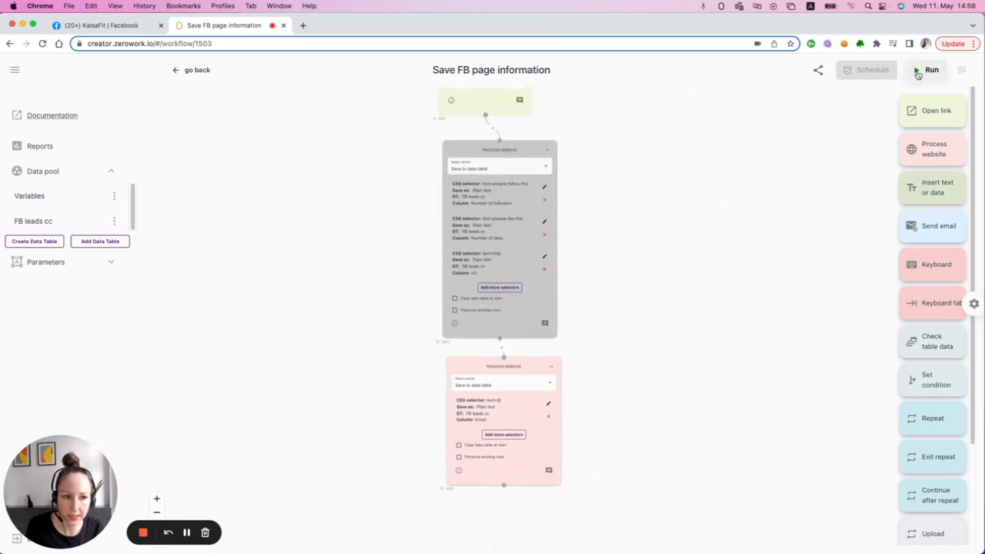
left_click(25, 223)
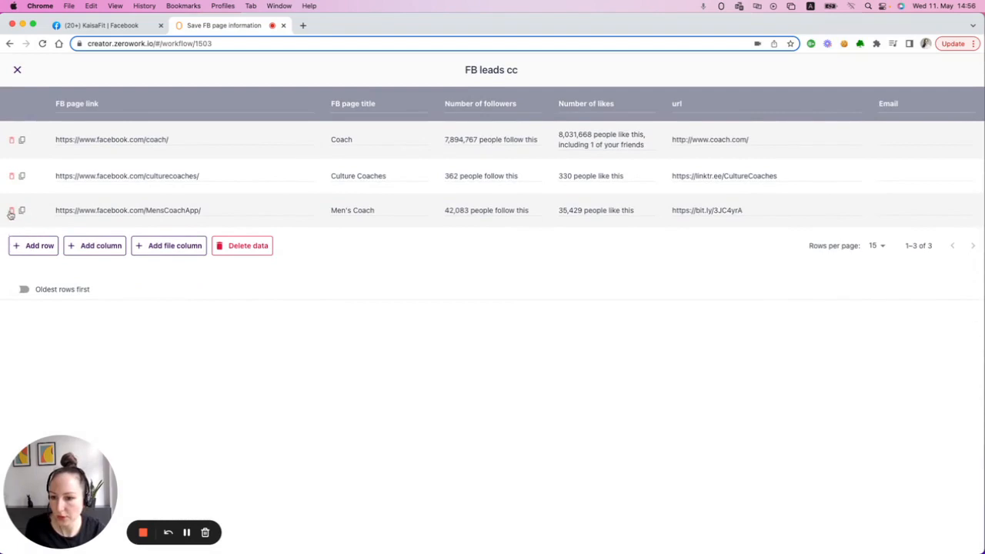
left_click(12, 210)
left_click(11, 176)
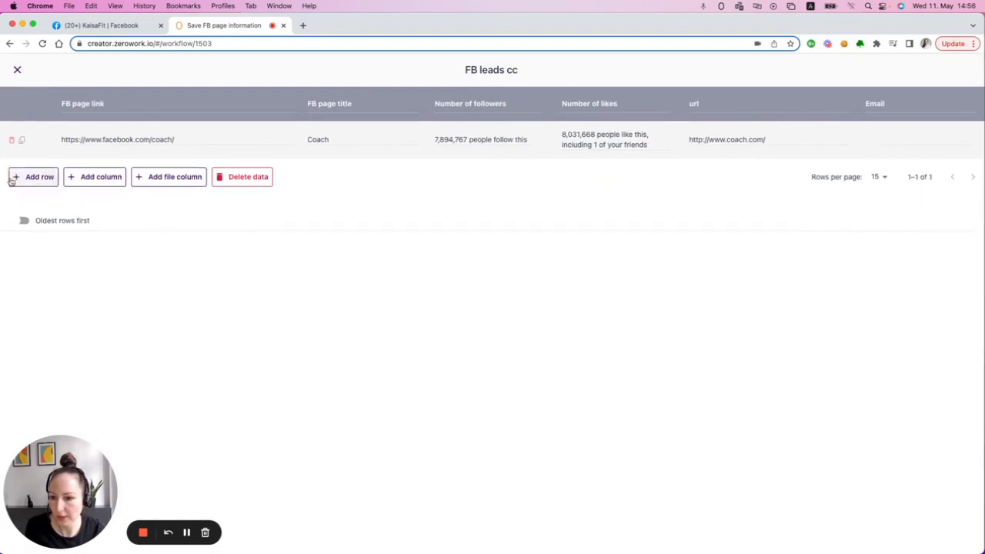
left_click(17, 69)
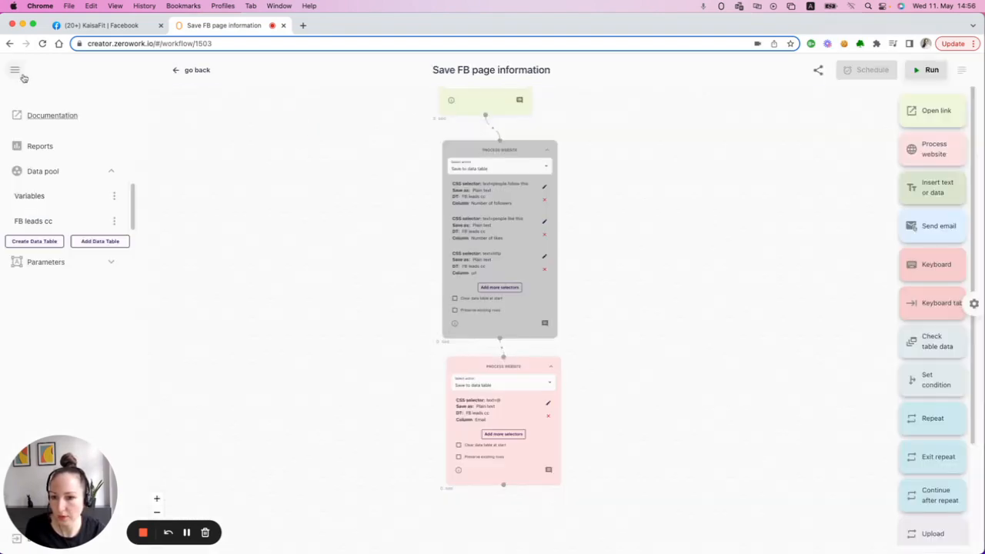
Run the workflow and check what it saved in the Email column of the FB leads cc table
left_click(928, 70)
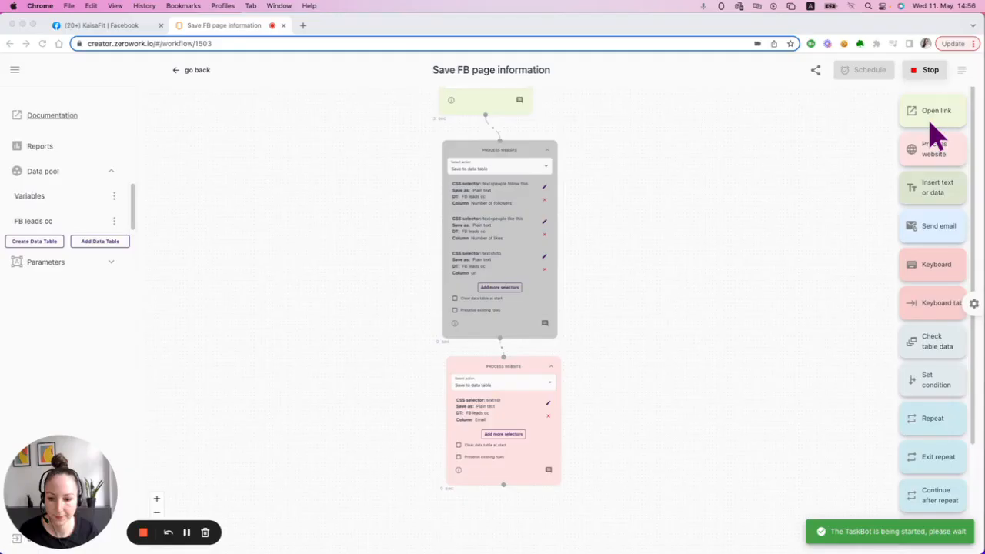
left_click(44, 223)
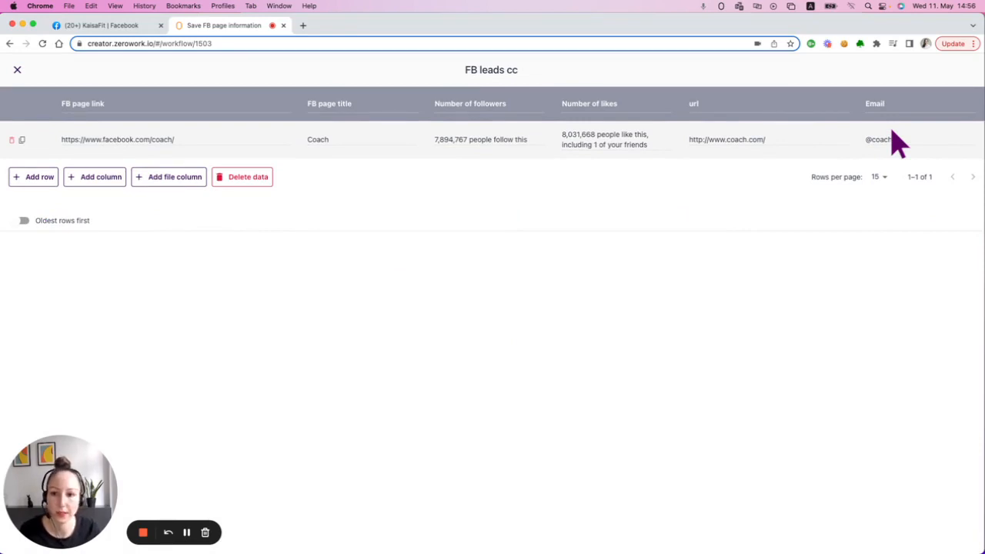
Switch to the KaisaFit Facebook page and inspect the HTML element of its About heading
left_click(101, 28)
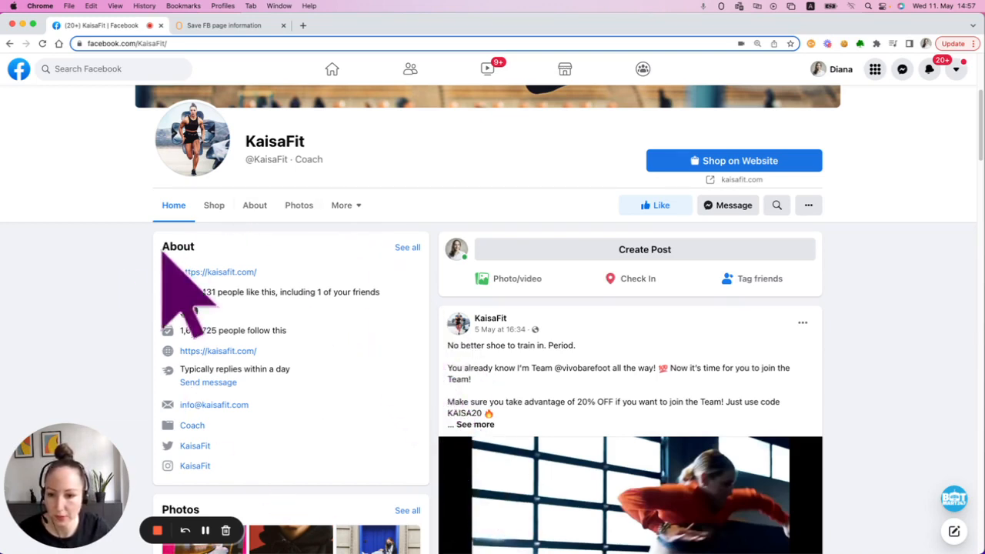
right_click(250, 244)
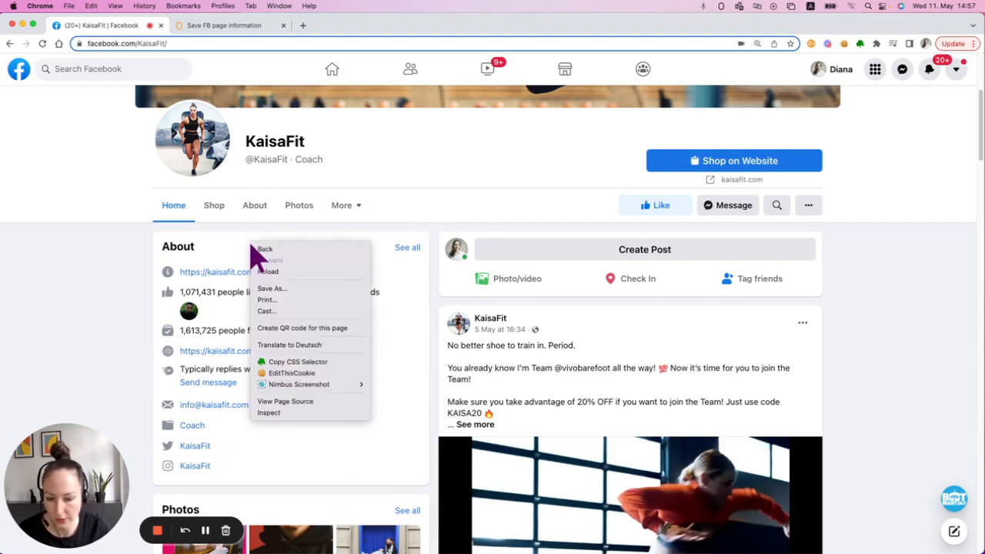
left_click(323, 413)
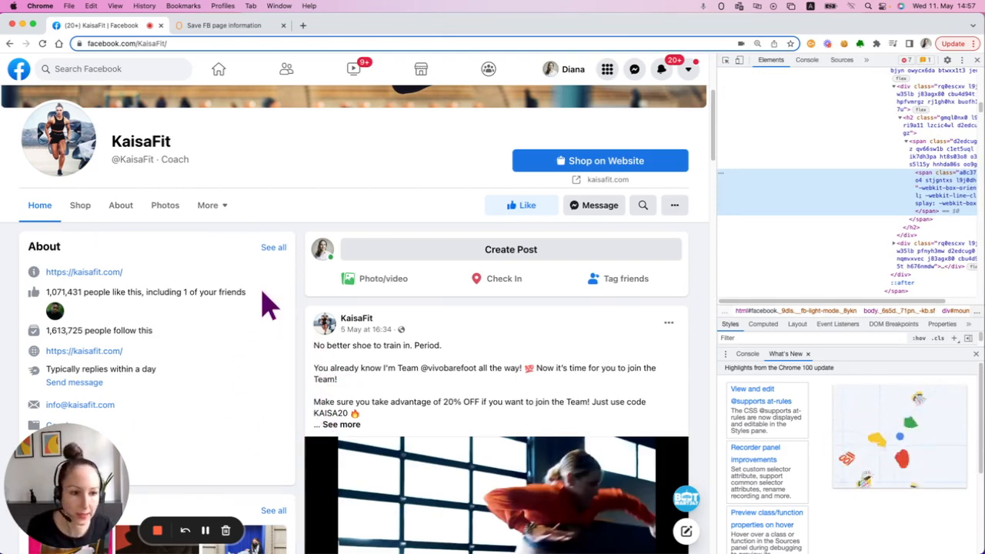
left_click_drag(844, 302, 913, 291)
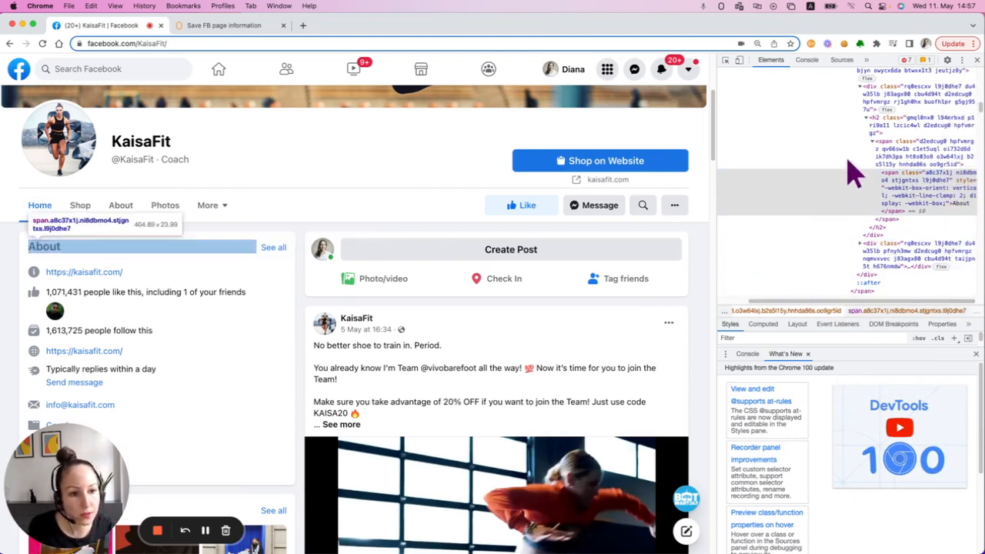
Examine the parent elements and class names around the About section in the page's HTML, and close the developer tools
scroll(854, 173, "up", 4)
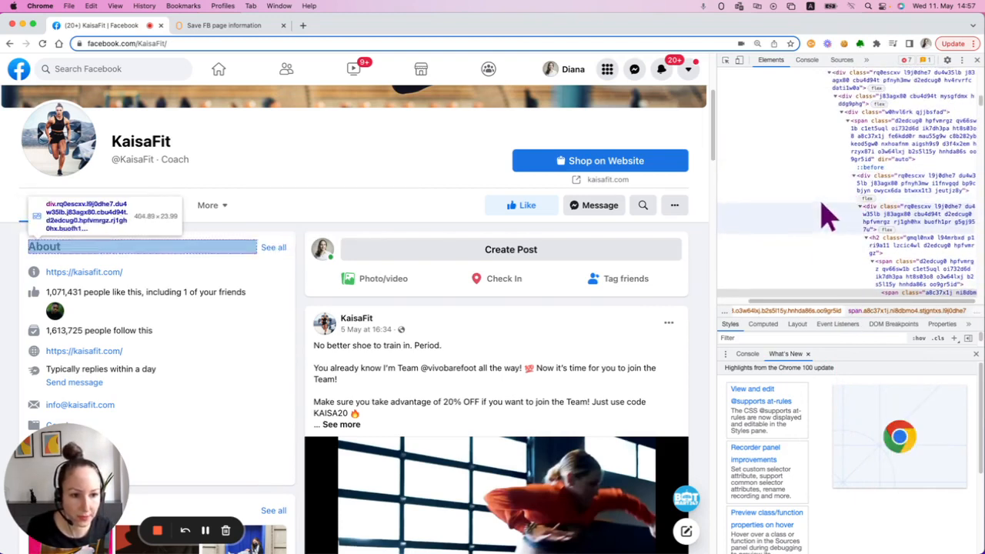
scroll(823, 218, "up", 5)
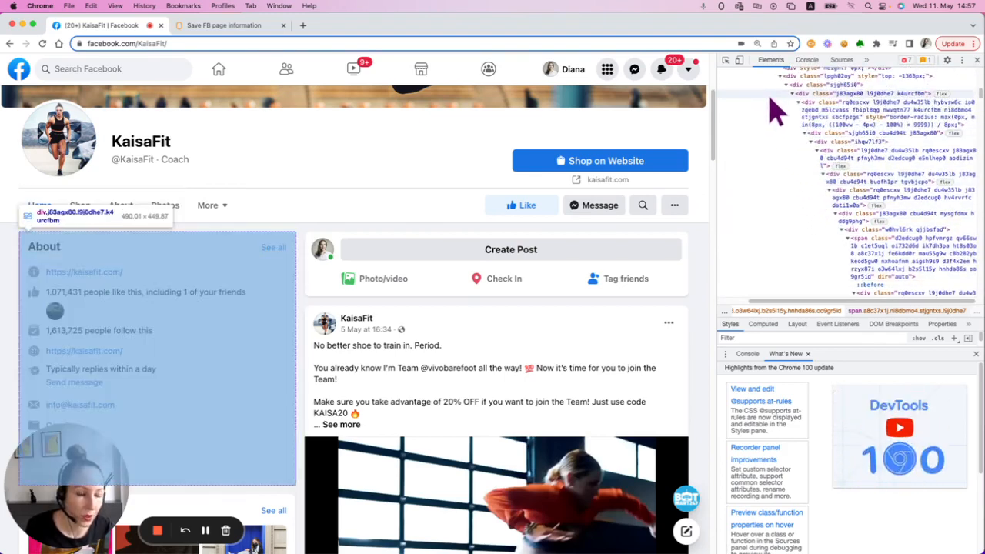
scroll(784, 127, "up", 3)
scroll(789, 157, "up", 3)
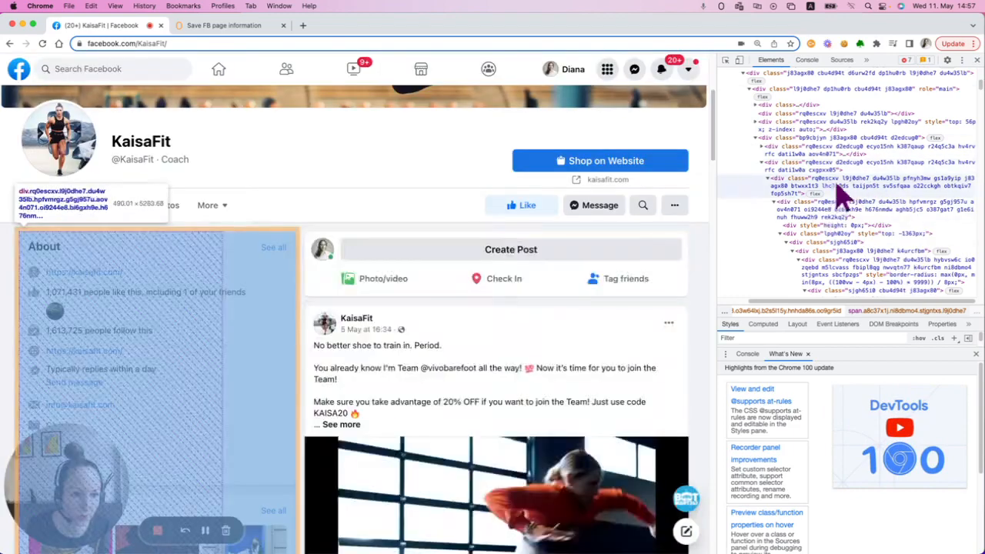
scroll(777, 127, "up", 2)
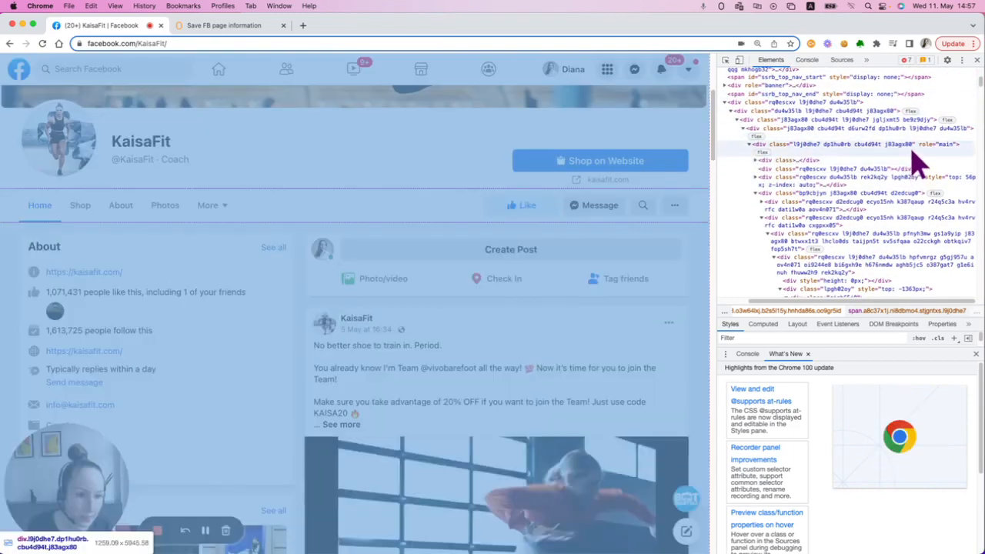
scroll(830, 244, "down", 1)
scroll(839, 242, "down", 5)
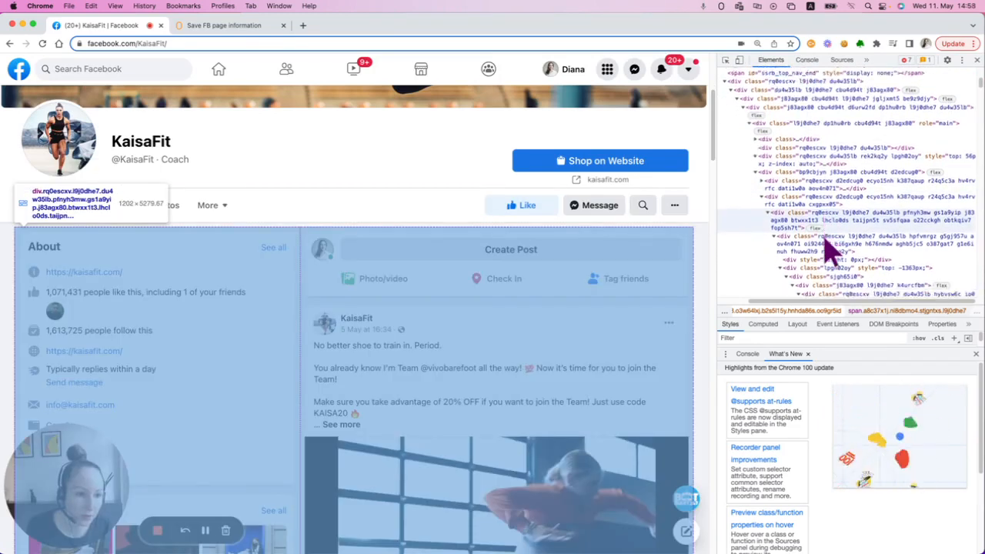
scroll(852, 232, "down", 3)
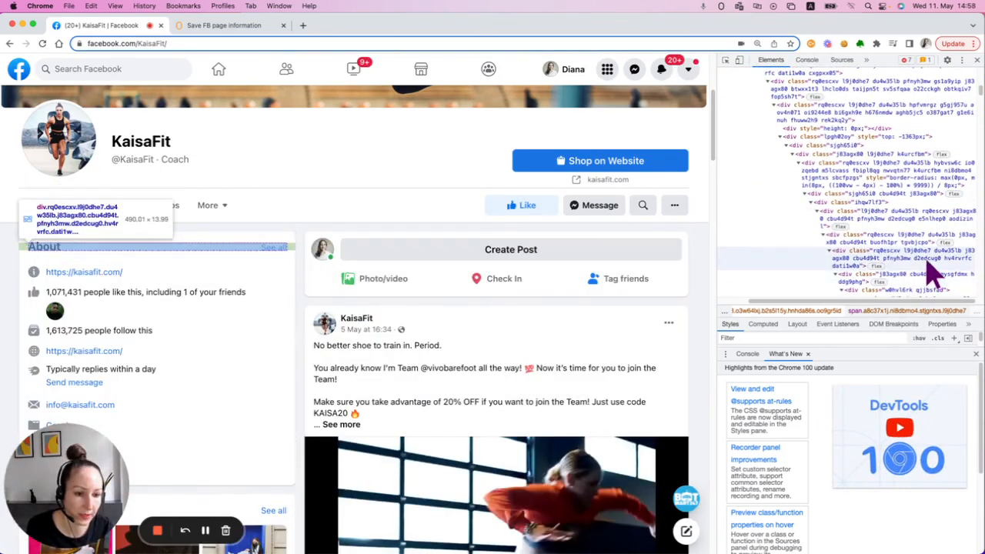
scroll(934, 269, "down", 3)
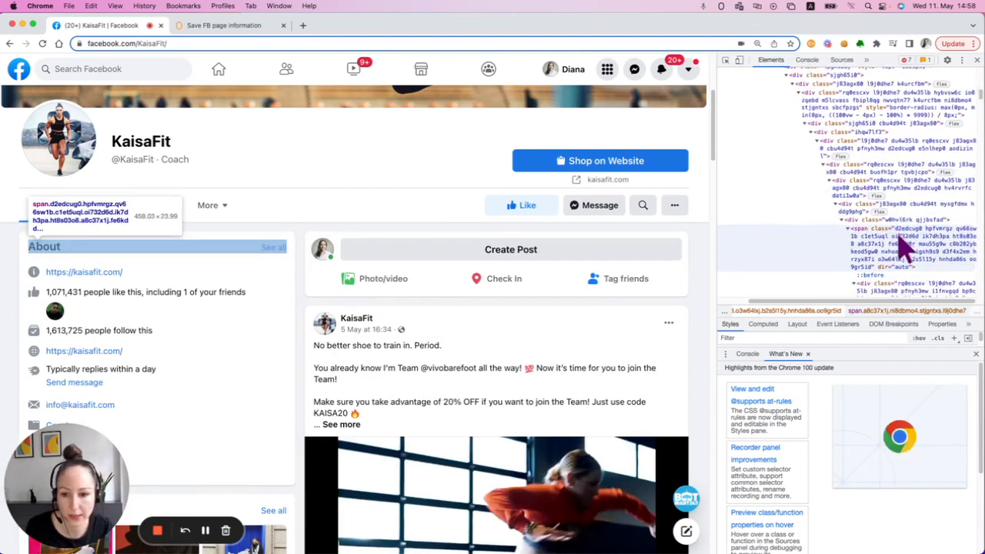
scroll(908, 246, "down", 2)
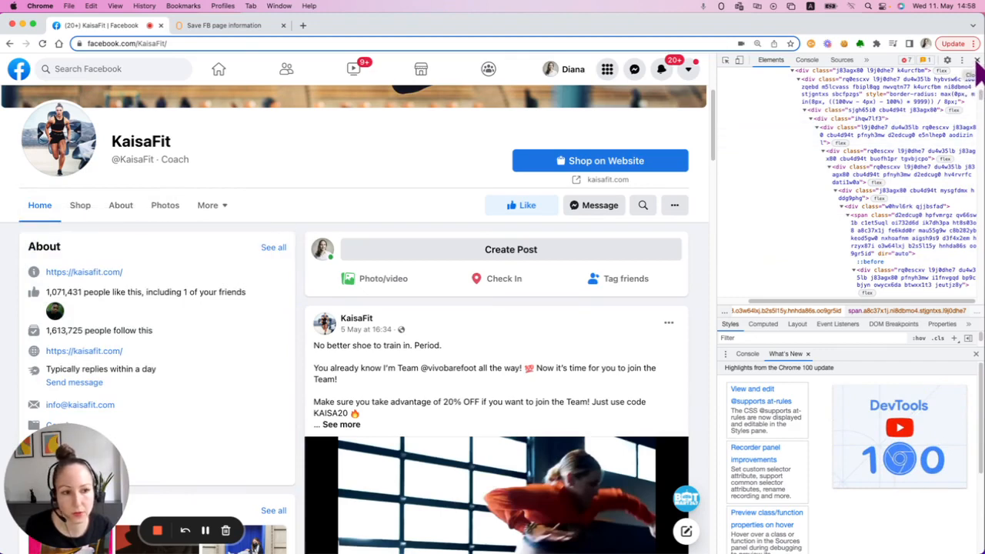
left_click(975, 61)
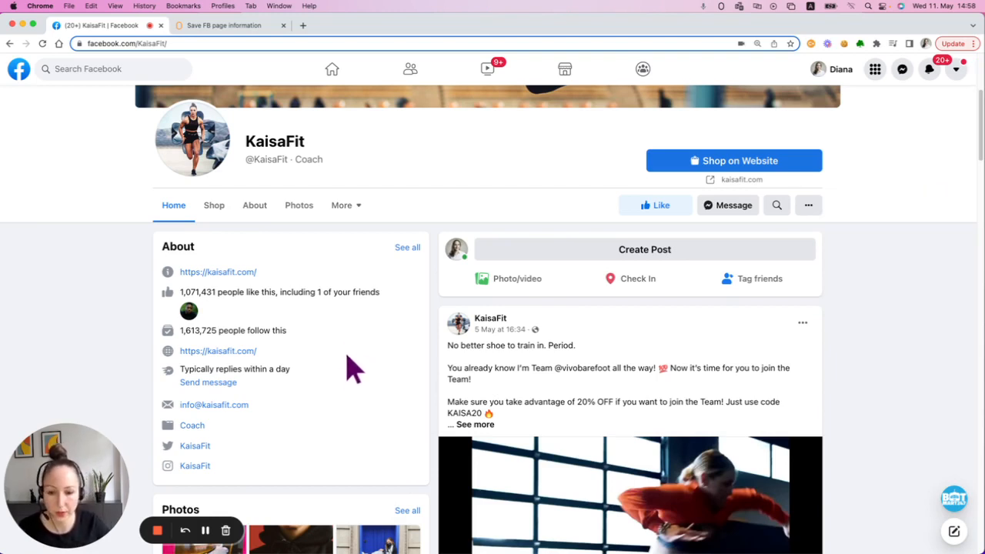
Copy the CSS selector of the email link in the About section and replace the content of the Notes note with it
right_click(221, 405)
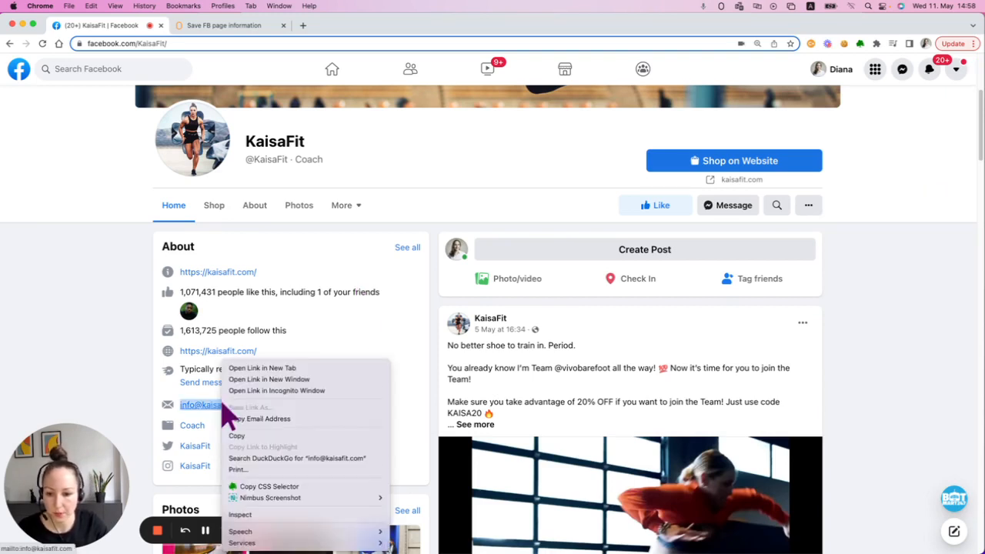
left_click(303, 489)
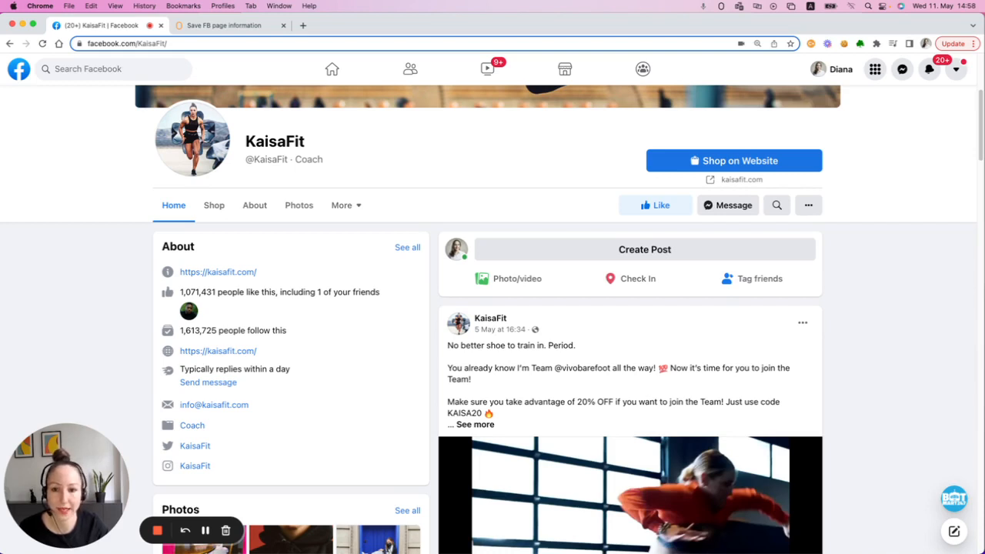
key("super+Tab")
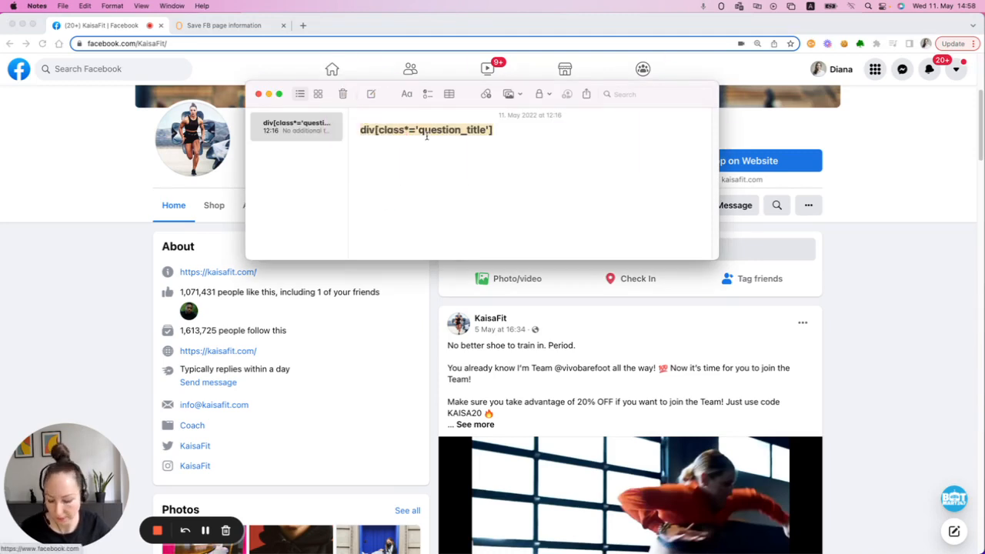
type("div#mount_0_0_U9 div:nth-child(7) > div:nth-child(1) > div > div > div > div.rq0escxv.l9j0dhe7.du4w35lb.j83agx80.cbu4d94t.d2edcug0.hpfvmrgz.rj1gh0hx.buofh1pr.g5gj957u.o8rfisnq.p8fzw8mz.pcp91wgn.iuny7tx3.ipjc6fyt > div > div > span > span > a")
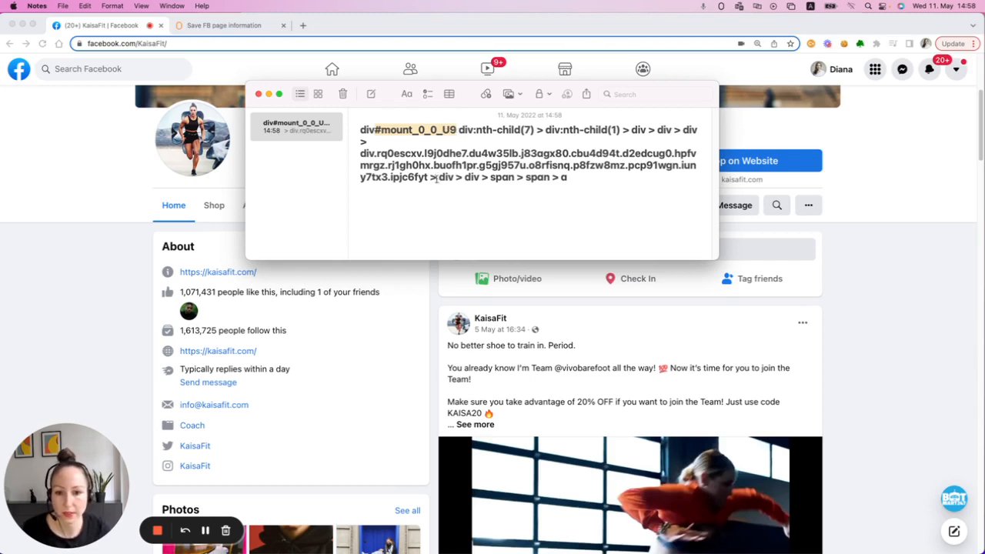
Remove the long chain of class names and the leading div#mount_0_0_U9 from the selector, and copy the remaining selector
left_click_drag(429, 178, 373, 154)
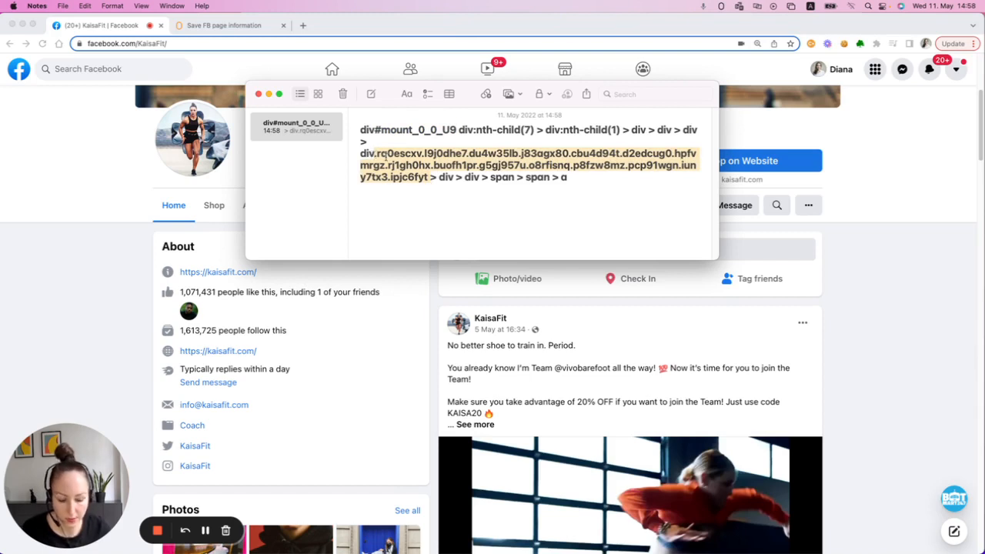
key("BackSpace")
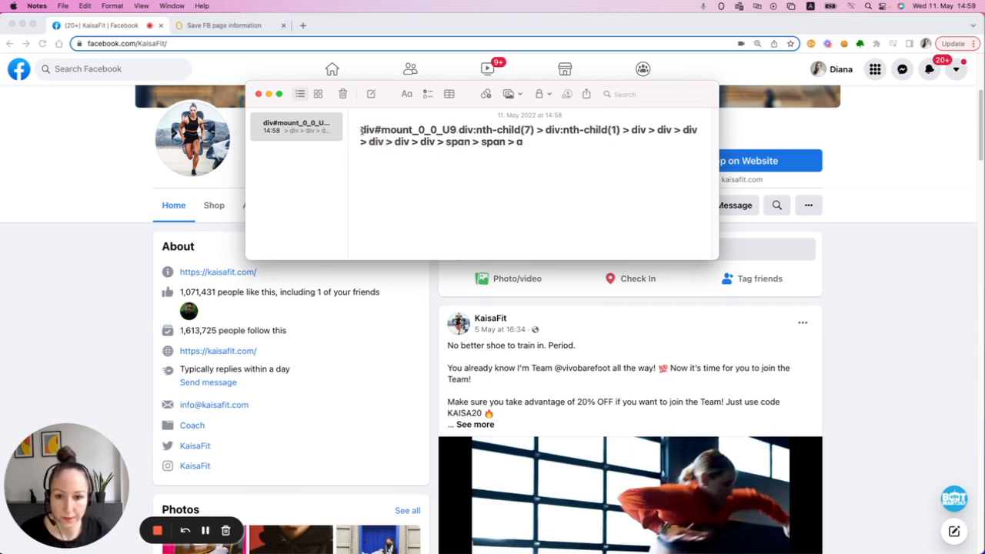
key("BackSpace")
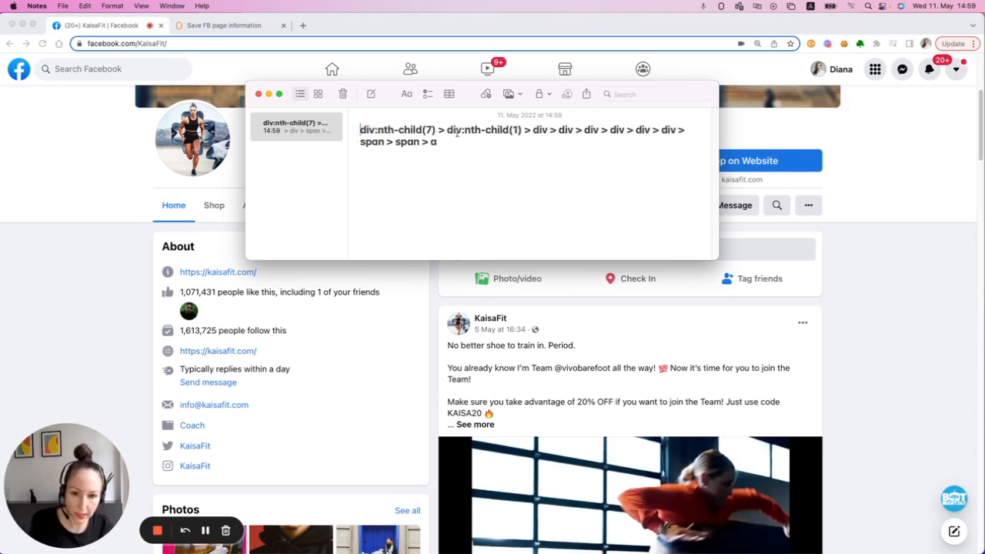
left_click_drag(393, 133, 361, 129)
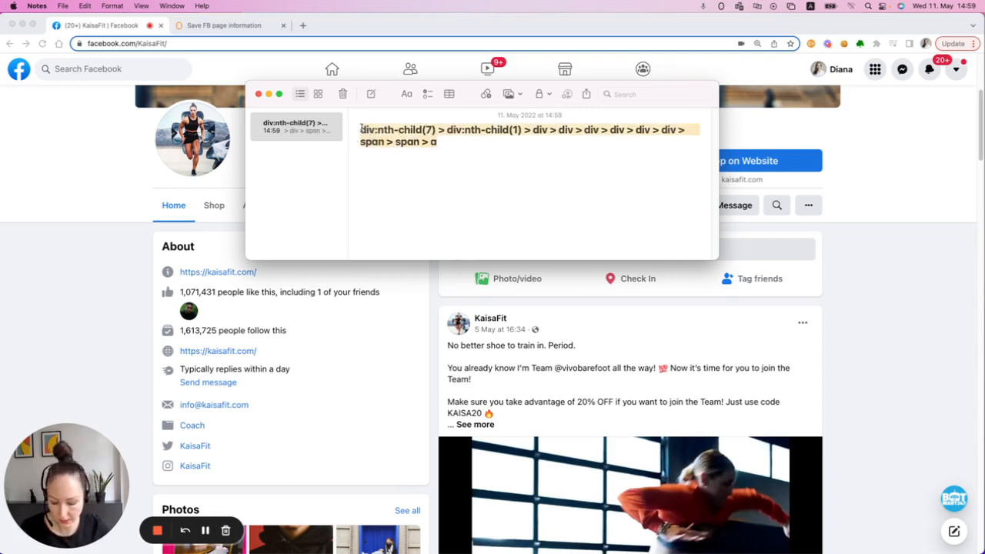
Test the shortened selector on the KaisaFit page by running it inside document.querySelectorAll in the browser console, without the leading #
left_click(892, 295)
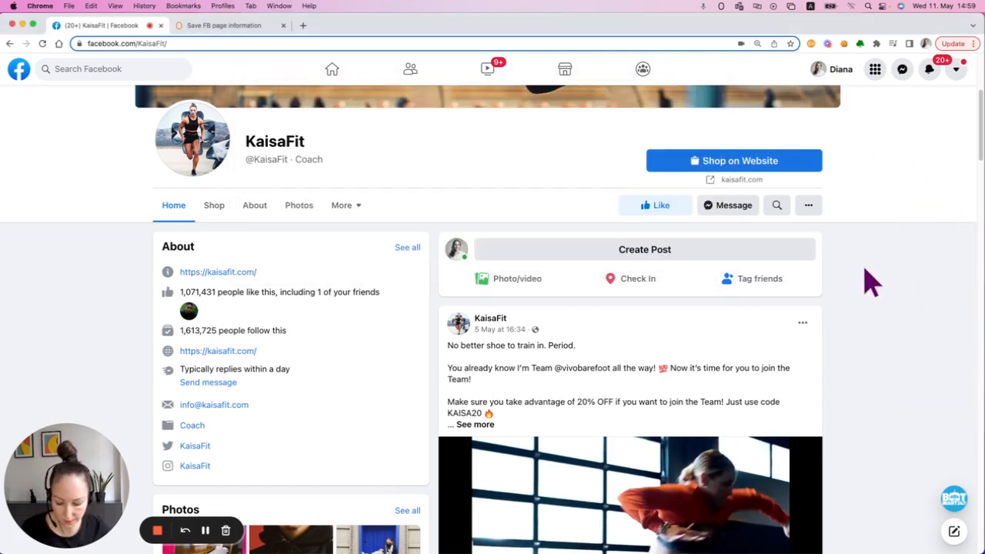
key("super+alt+i")
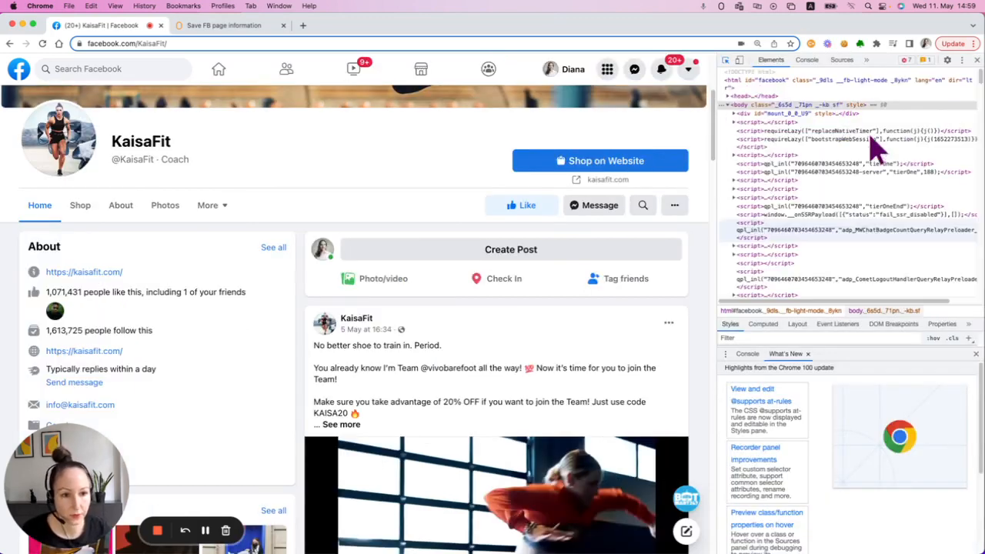
left_click(807, 61)
left_click(724, 331)
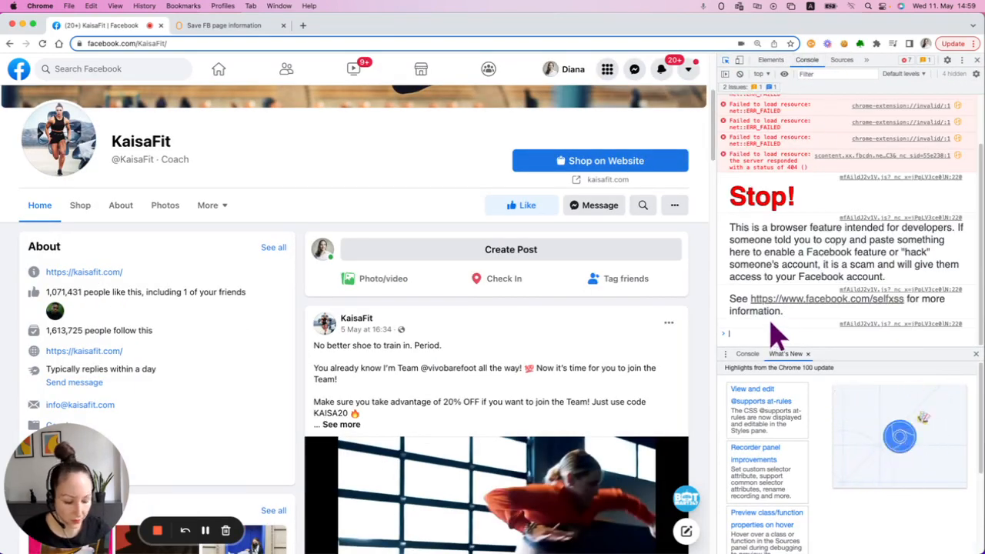
key("super+v")
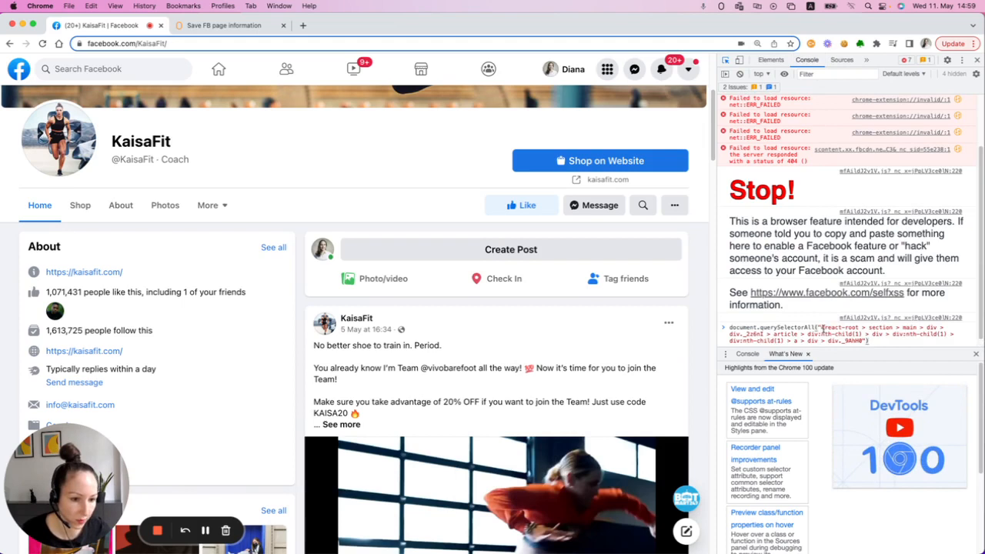
left_click(822, 329)
type("#")
key("super+a")
type("document.querySelectorAll(\"#div:nth-child(7) > div:nth-child(1) > div > div > div > div > div > div > span > span > a\")")
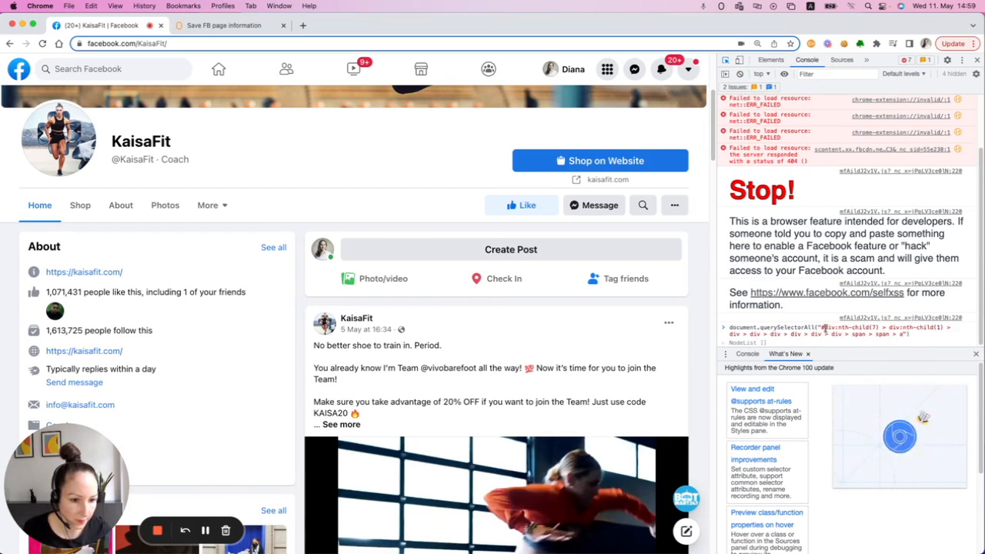
key("Return")
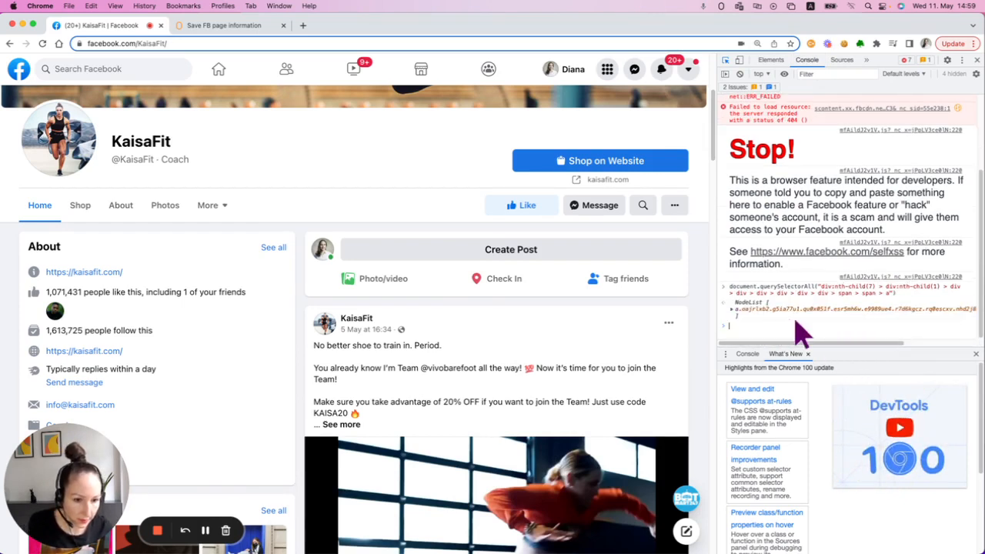
Expand the returned NodeList and check the contact details in the page's About section
left_click(733, 309)
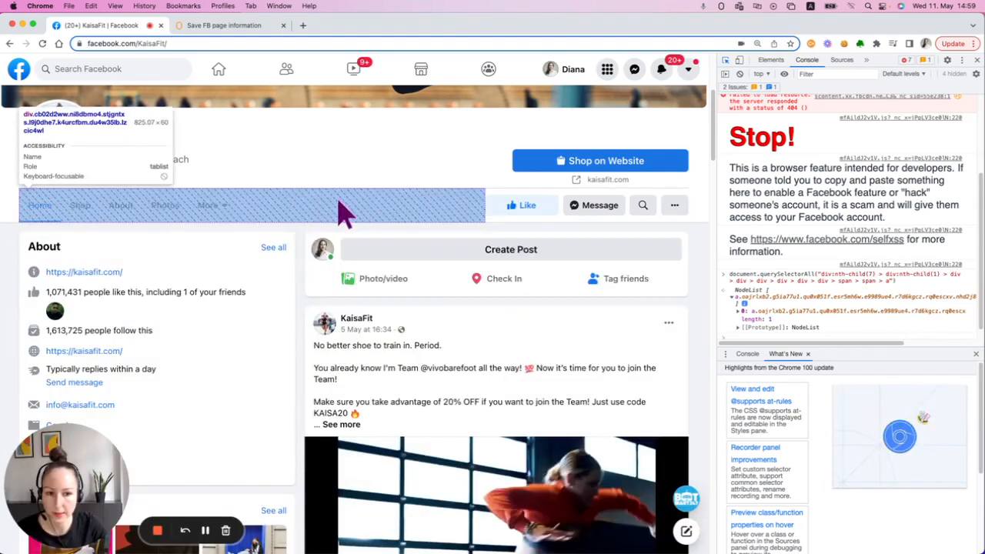
left_click(725, 60)
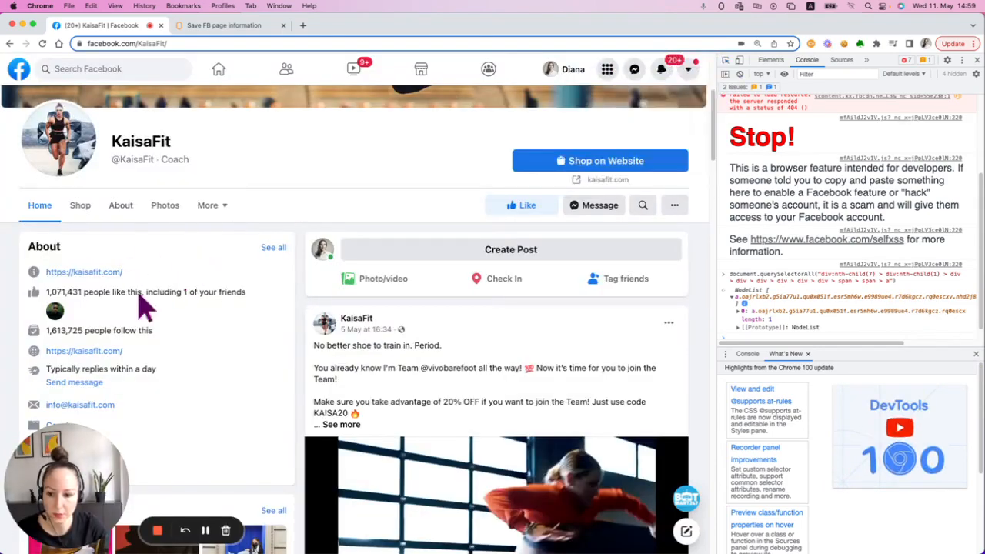
scroll(185, 351, "down", 5)
scroll(113, 133, "up", 2)
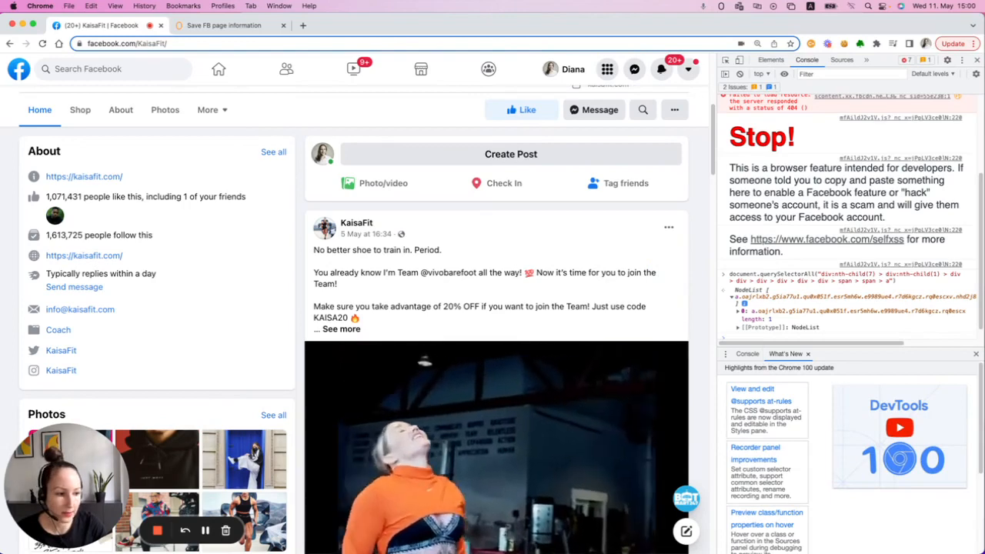
Return to the note and examine the selector's div:nth-child(7) part against the rows of the About section
key("super+Tab")
left_click(438, 140)
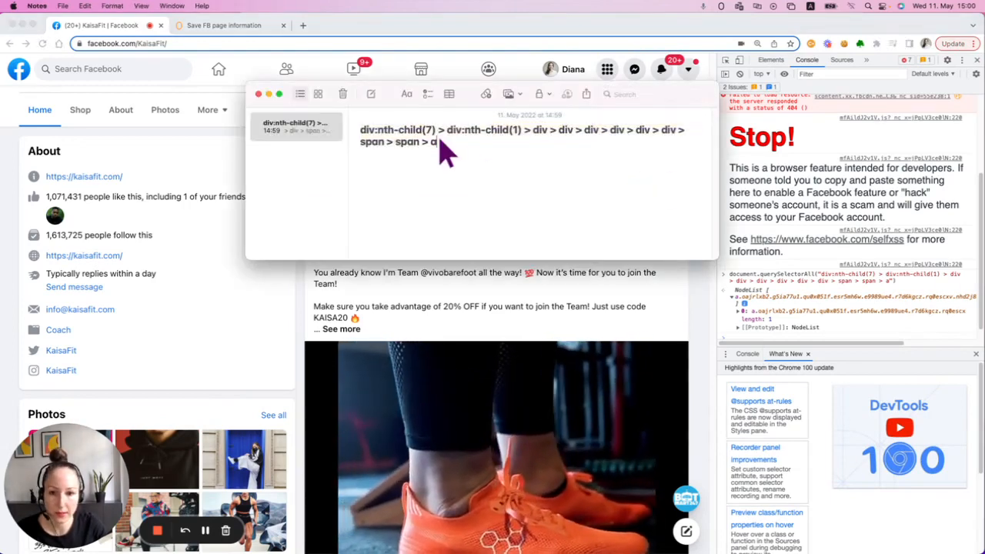
left_click_drag(439, 140, 355, 127)
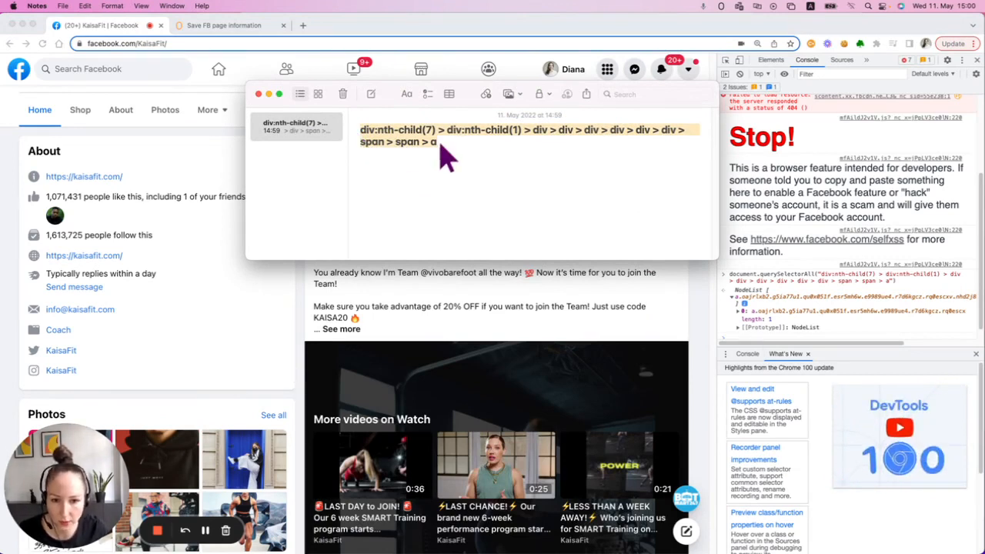
left_click(460, 143)
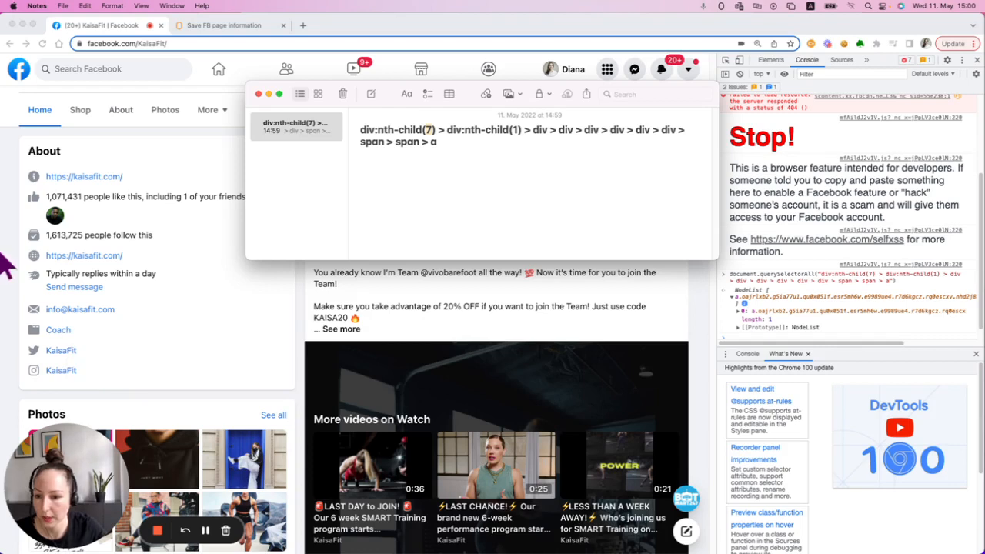
left_click(3, 258)
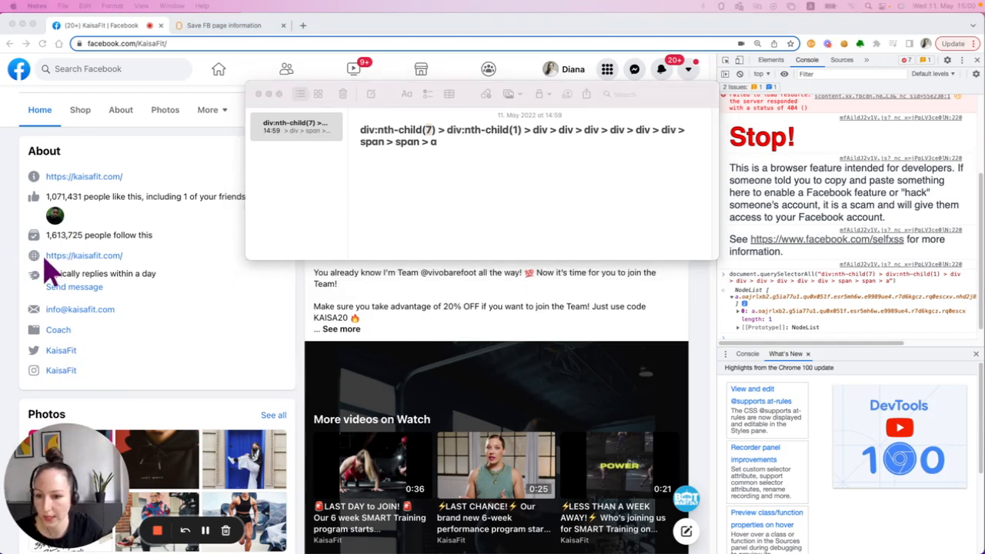
left_click(427, 154)
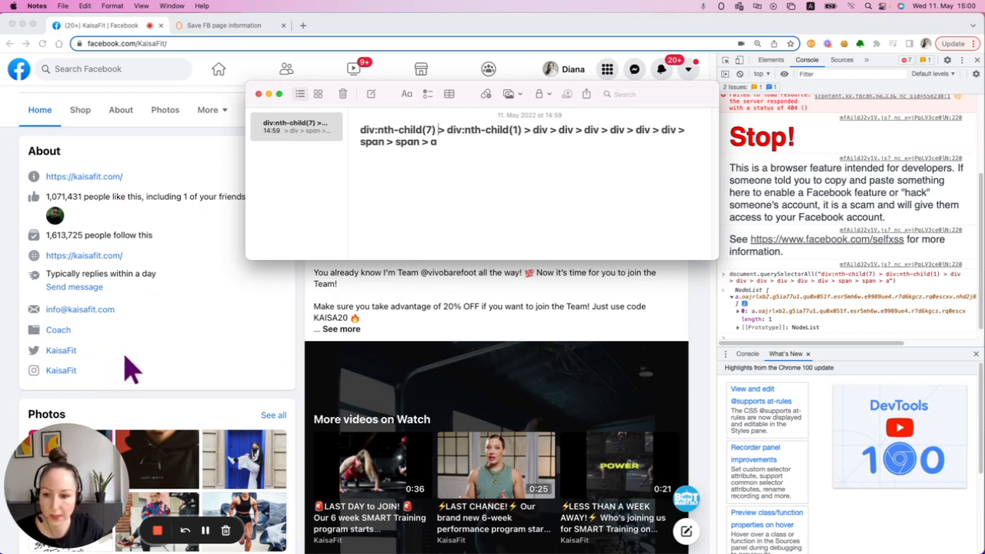
Remove :nth-child(7) from the first div of the selector in the note, and select the whole remaining selector
left_click_drag(436, 137, 377, 141)
key("BackSpace")
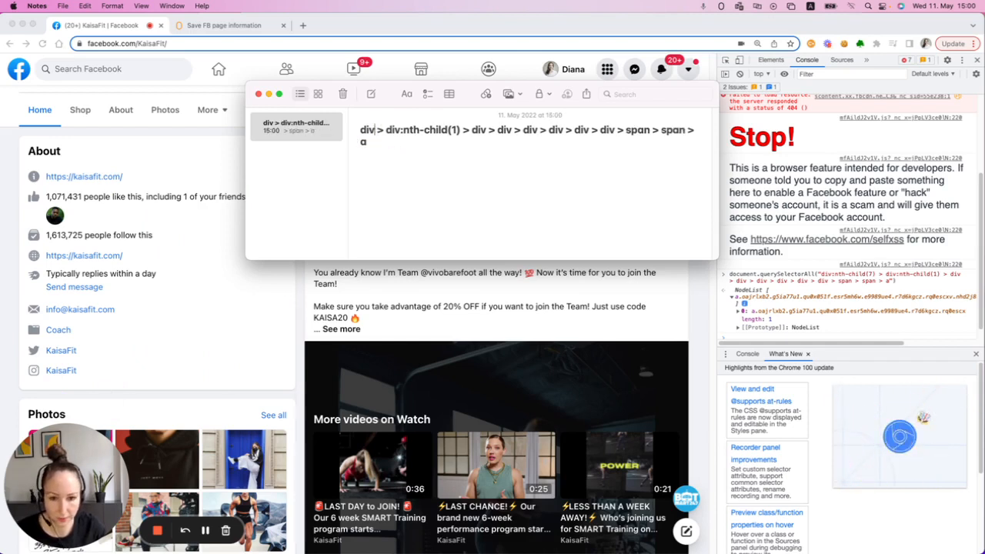
key("super+a")
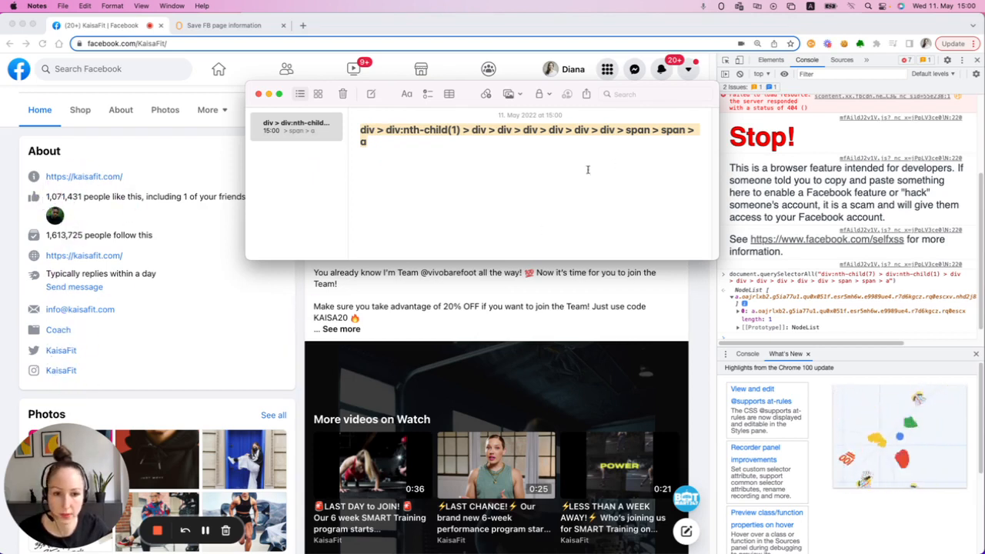
left_click(363, 143)
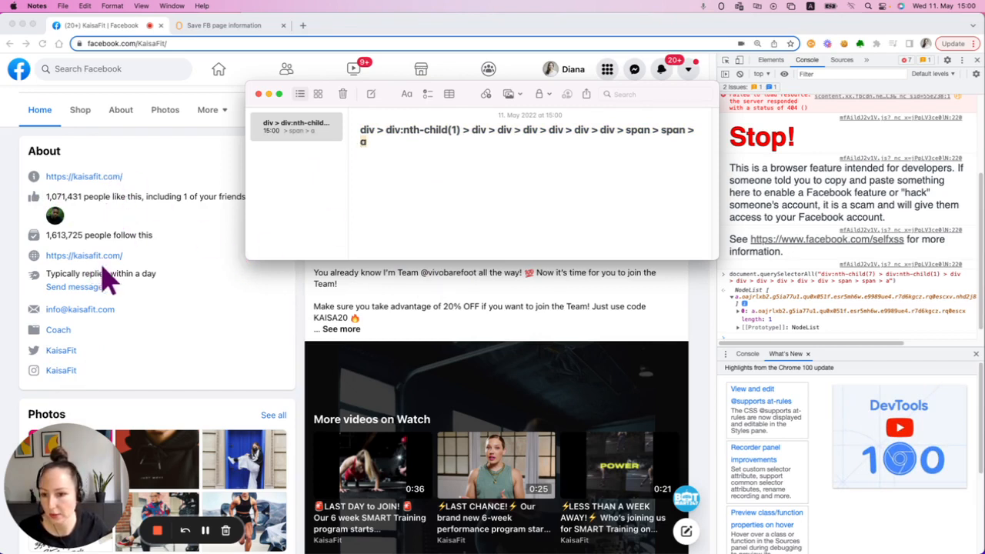
left_click_drag(366, 143, 347, 130)
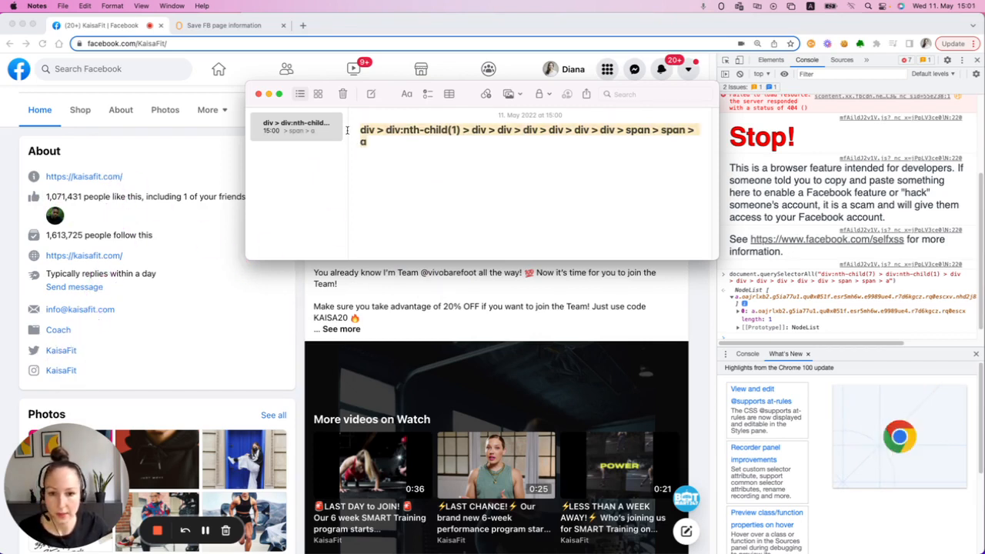
Run the previous document.querySelectorAll query again in the browser console with :nth-child(7) removed from its first div, and inspect the returned NodeList
left_click(771, 333)
scroll(754, 331, "down", 1)
left_click(748, 324)
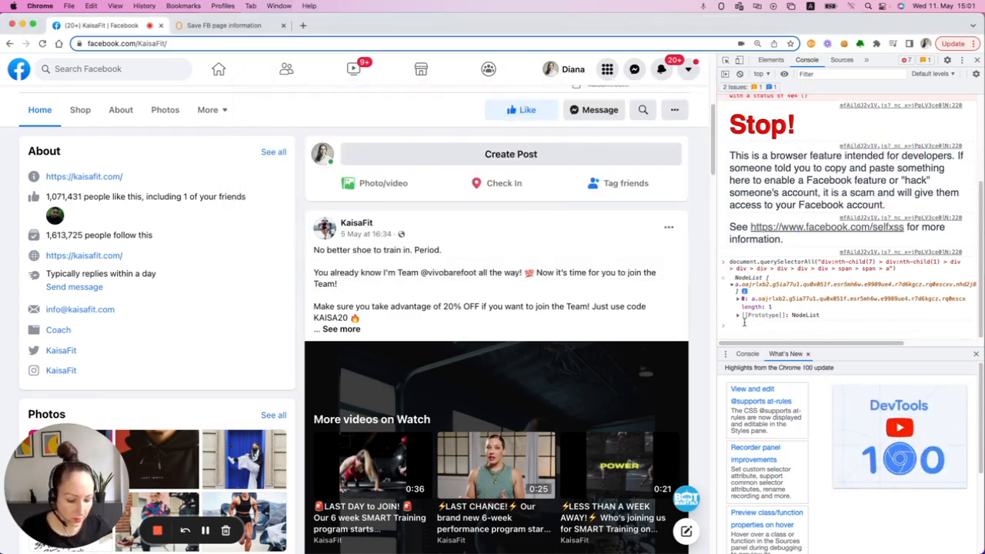
type("document.querySelectorAll(\"div:nth-child(7) > div:nth-child(1) > div > div > div > div > div > span > span > a\")")
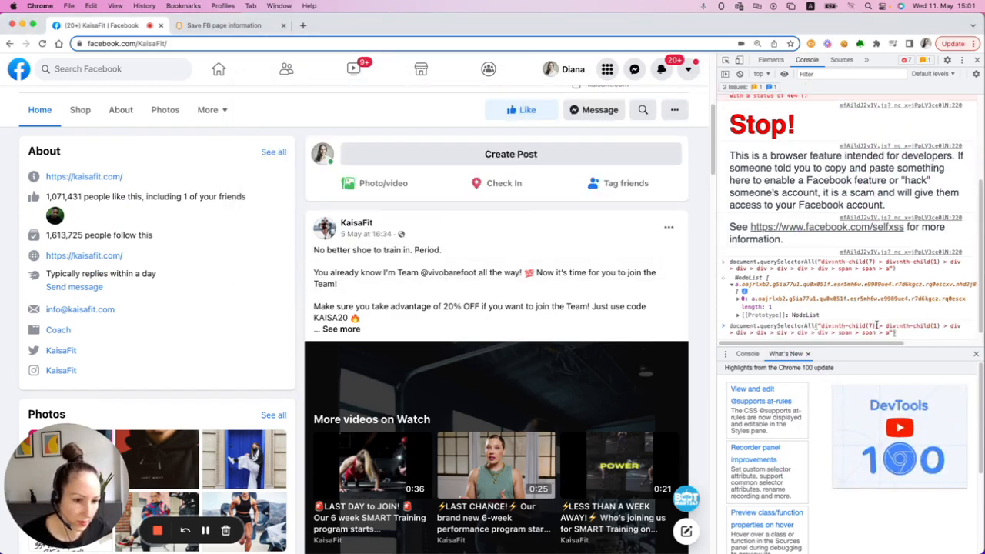
left_click_drag(868, 330, 831, 326)
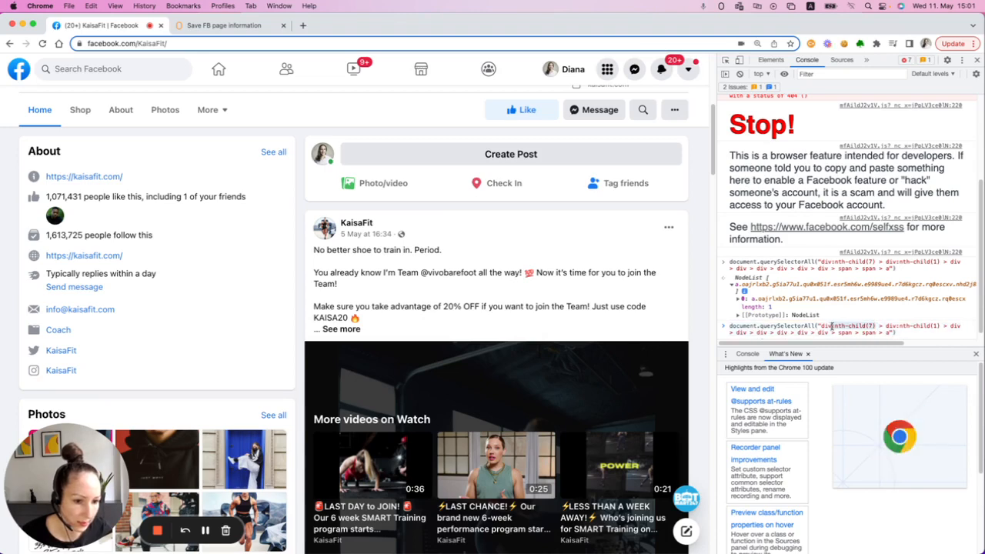
key("BackSpace")
key("Return")
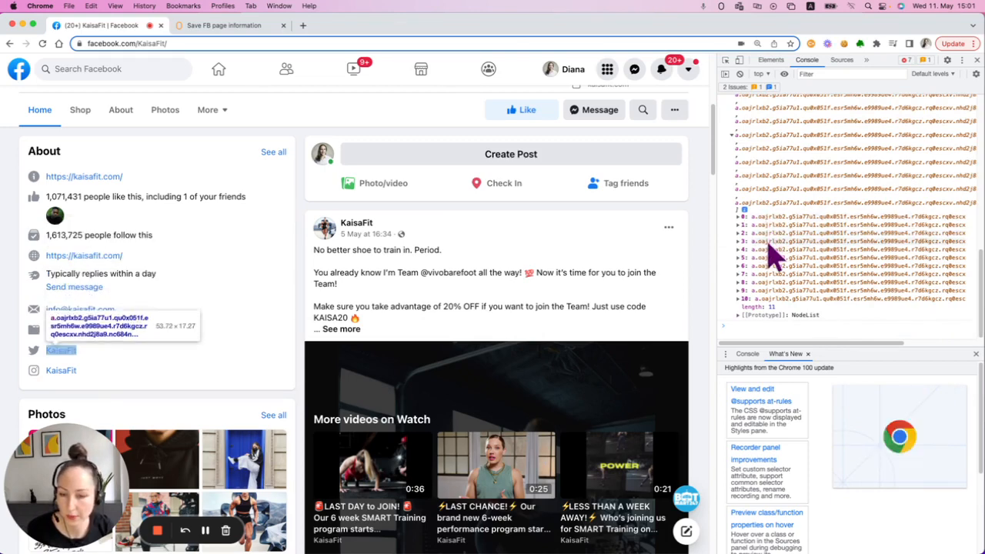
Close the FB leads cc table in the ZeroWork workflow and append >> to the end of the selector in the note
left_click(245, 26)
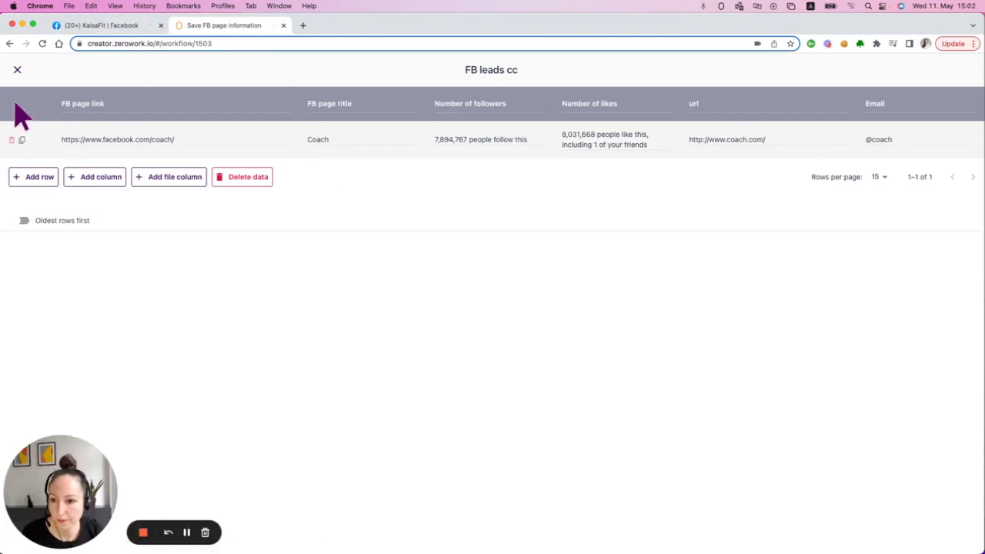
left_click(17, 69)
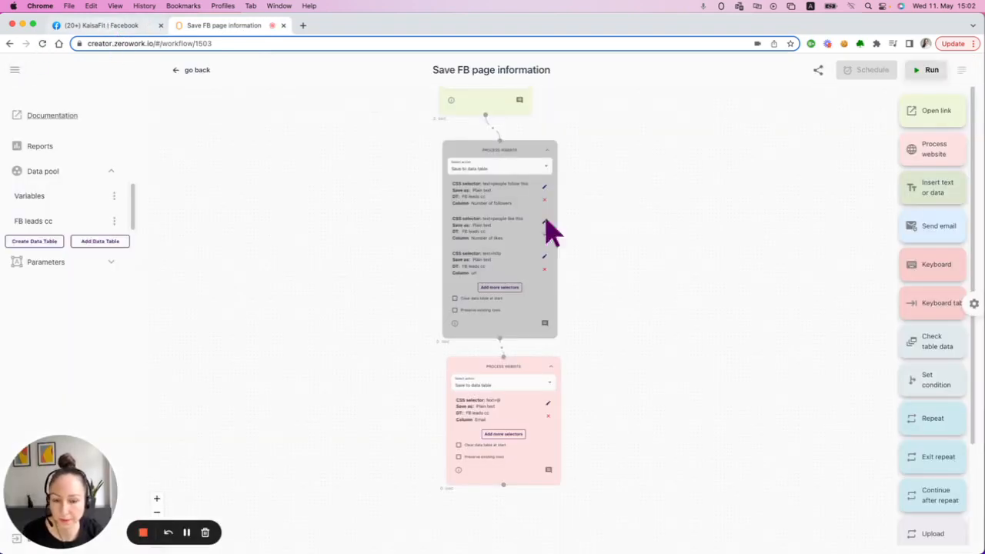
key("super+Tab")
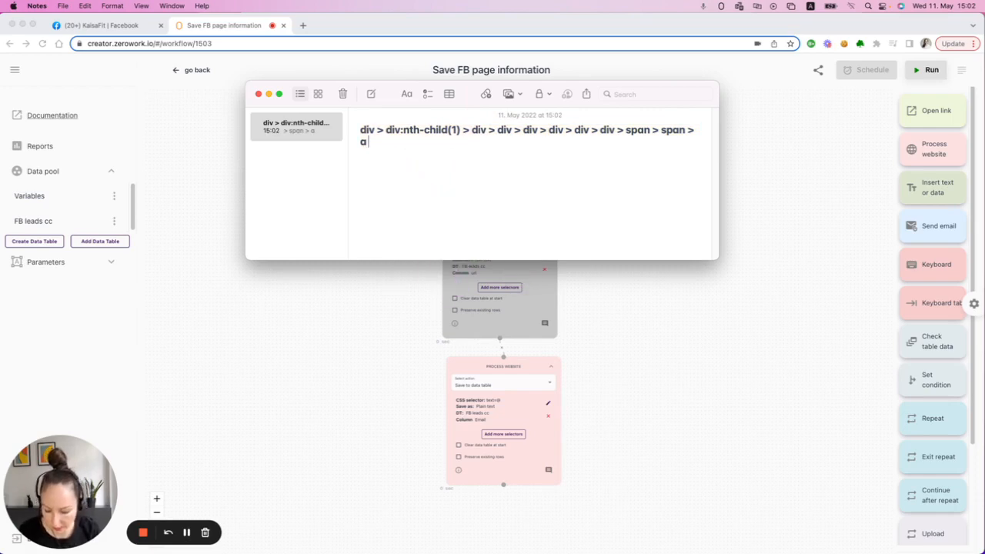
type(">>")
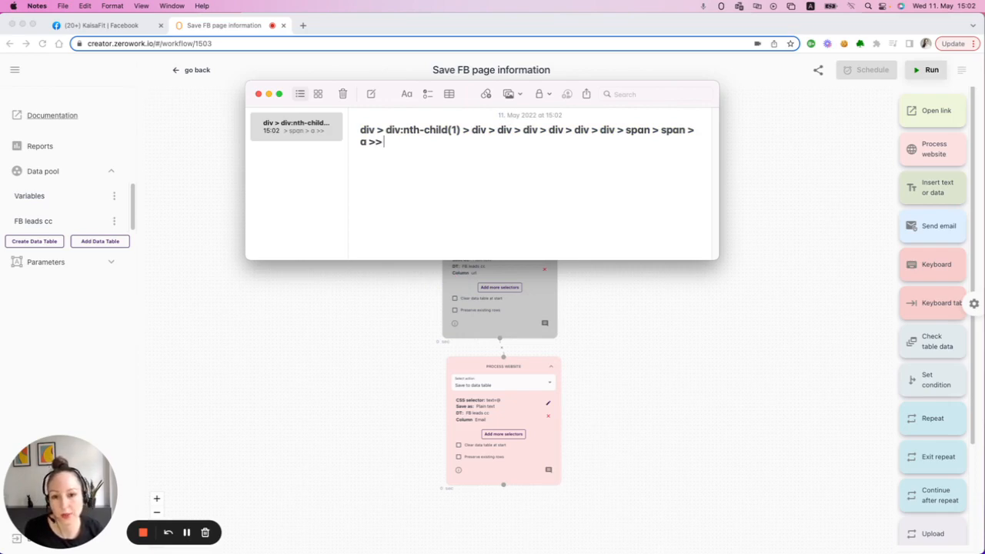
triple_click(357, 126)
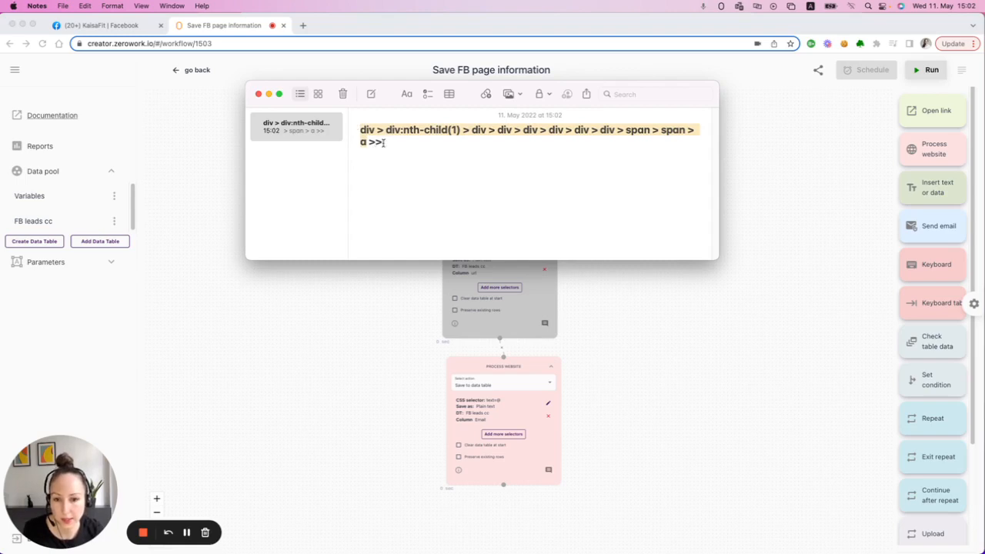
left_click(385, 143)
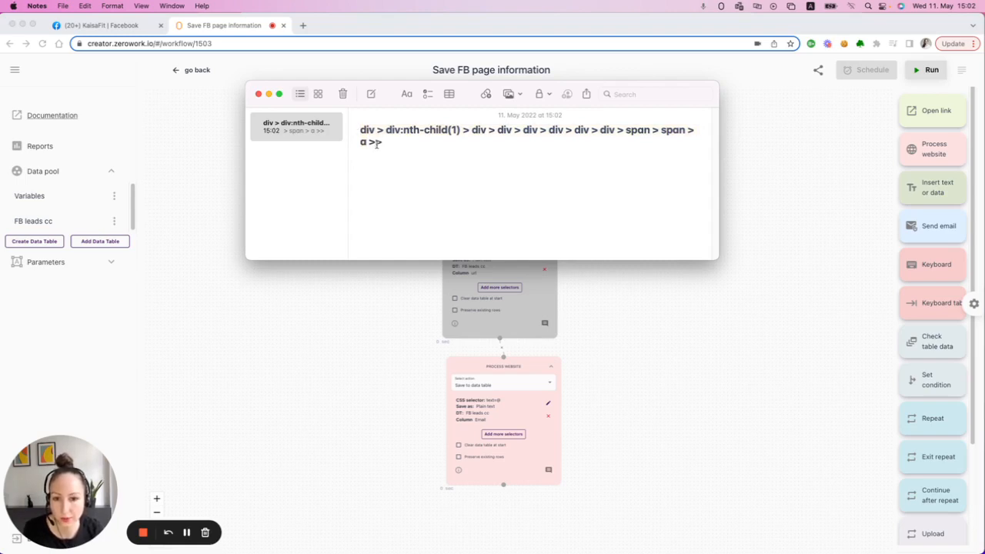
triple_click(365, 129)
left_click(386, 139)
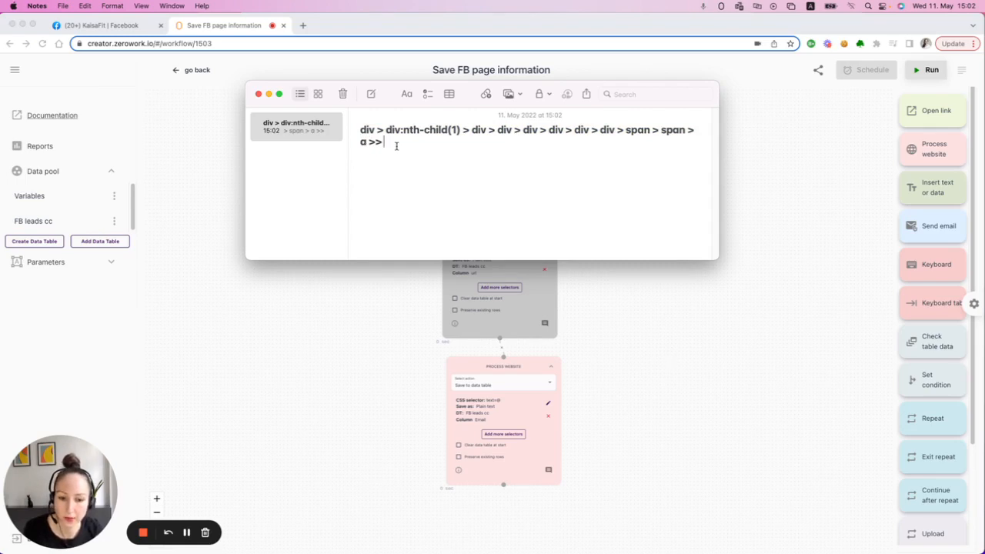
Complete the selector in the note with text=@ after the >> and copy the whole selector
type("t")
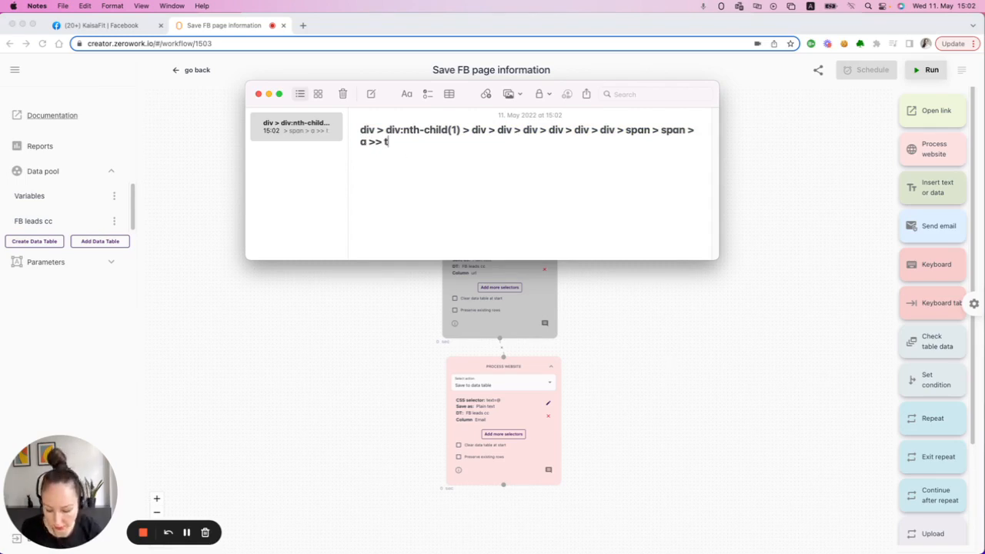
type("ext")
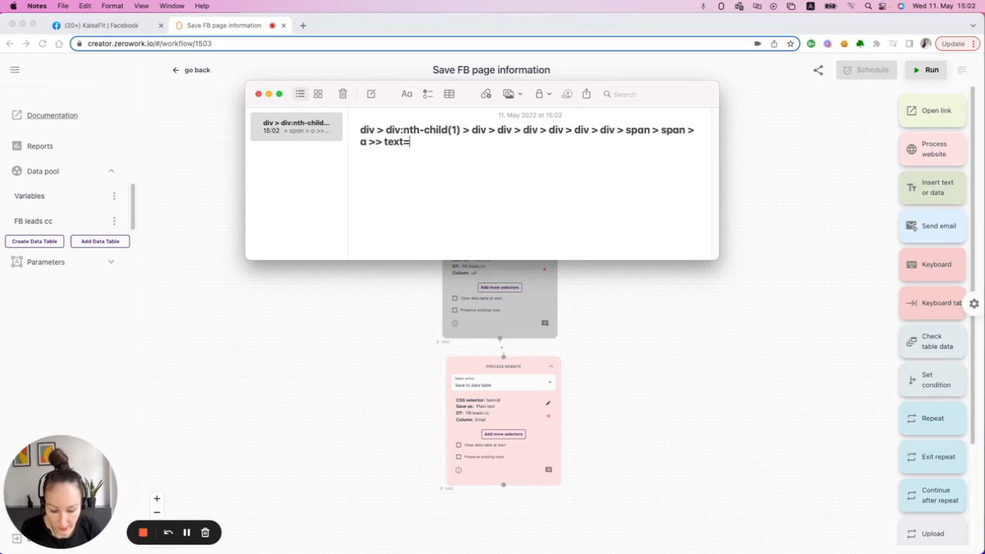
type("=")
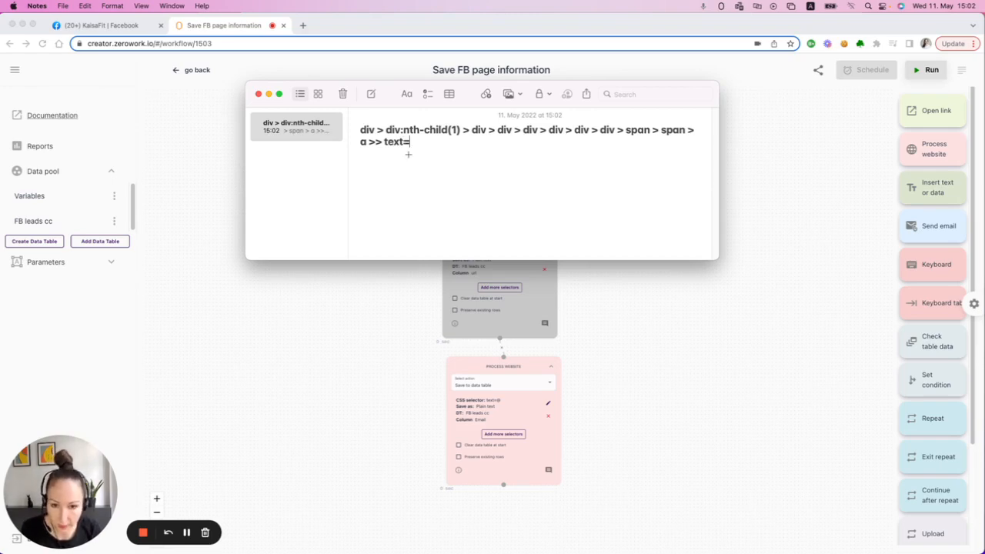
type("@")
left_click_drag(420, 143, 361, 128)
key("super+c")
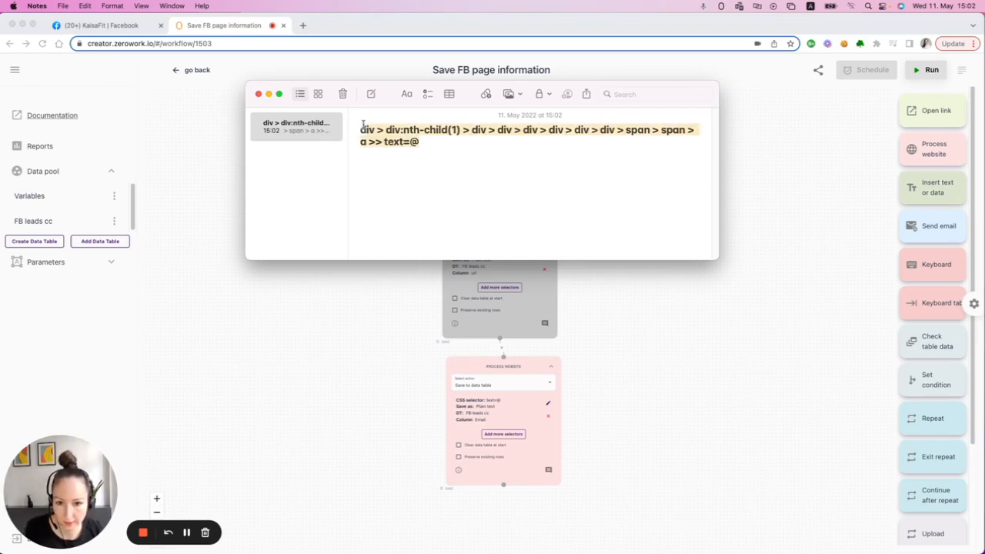
Replace the CSS selector text=@ of the Email entry in the last Process Website block with the copied selector, and save it
left_click(704, 499)
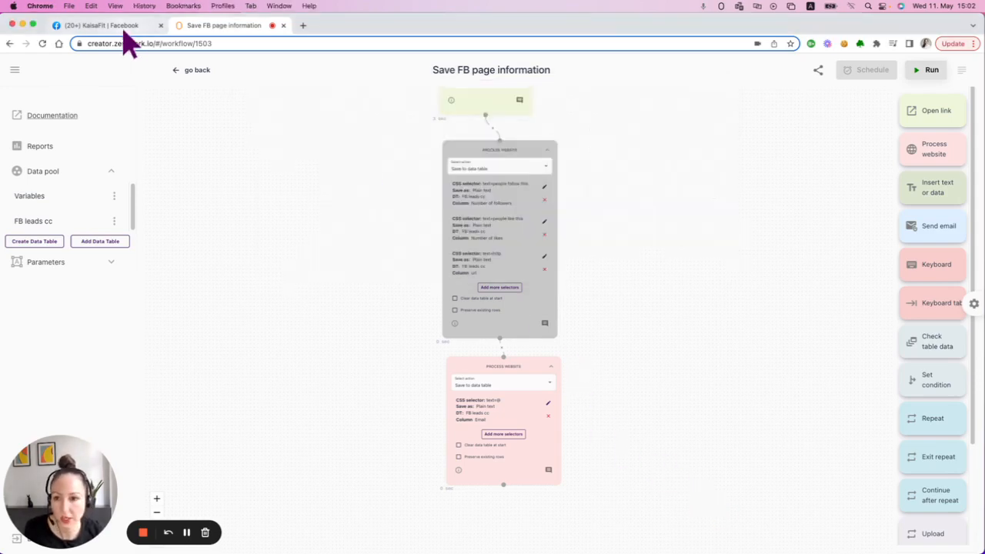
scroll(578, 402, "up", 5)
left_click_drag(597, 440, 649, 266)
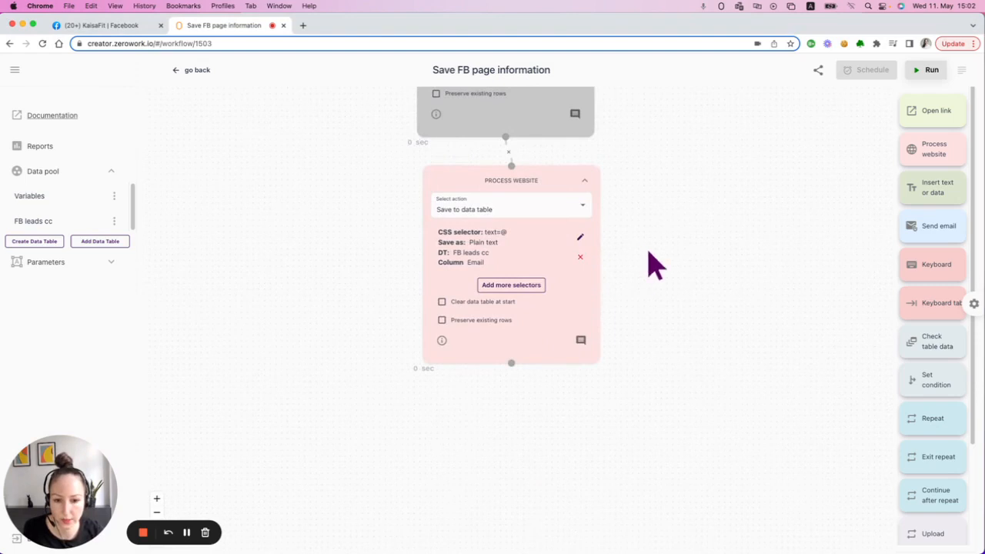
left_click(582, 240)
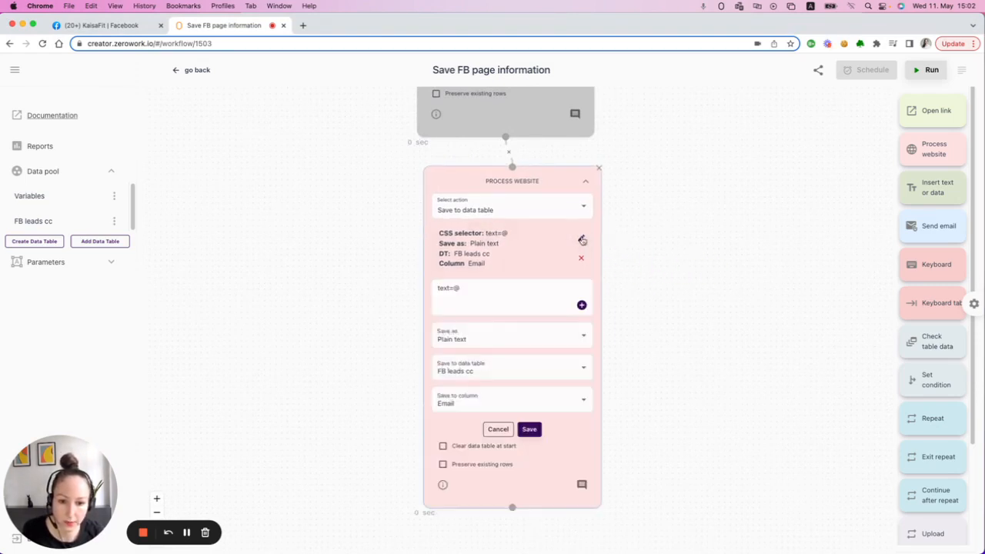
triple_click(445, 286)
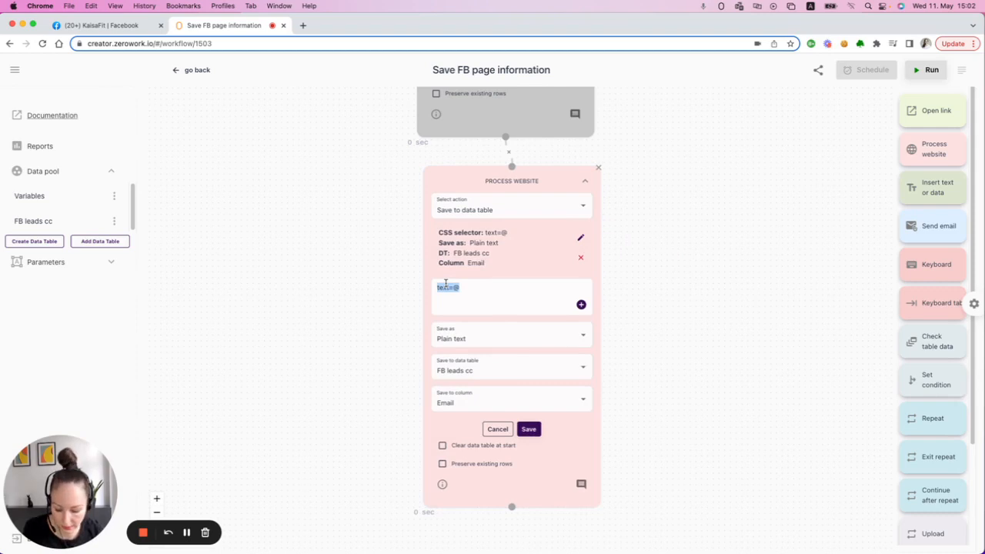
key("super+v")
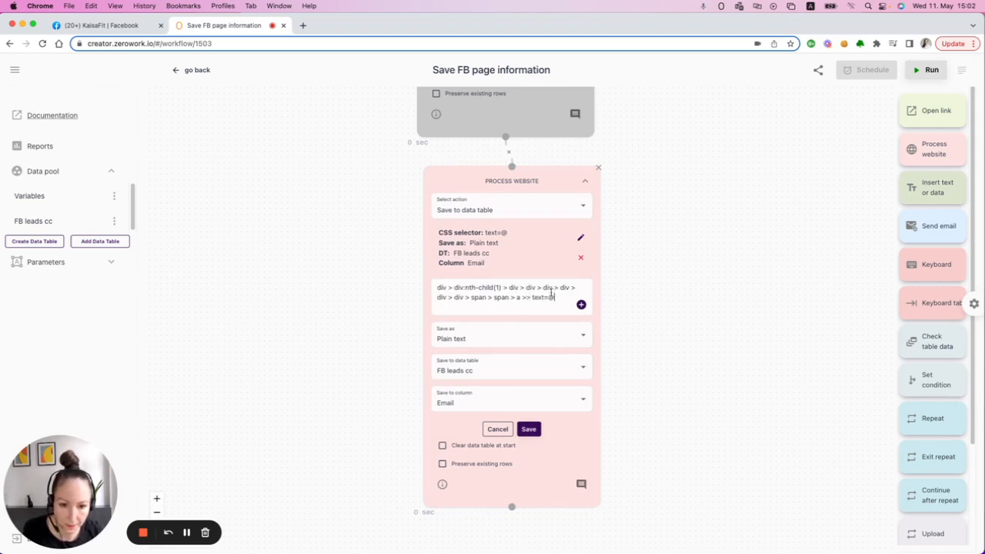
left_click(529, 428)
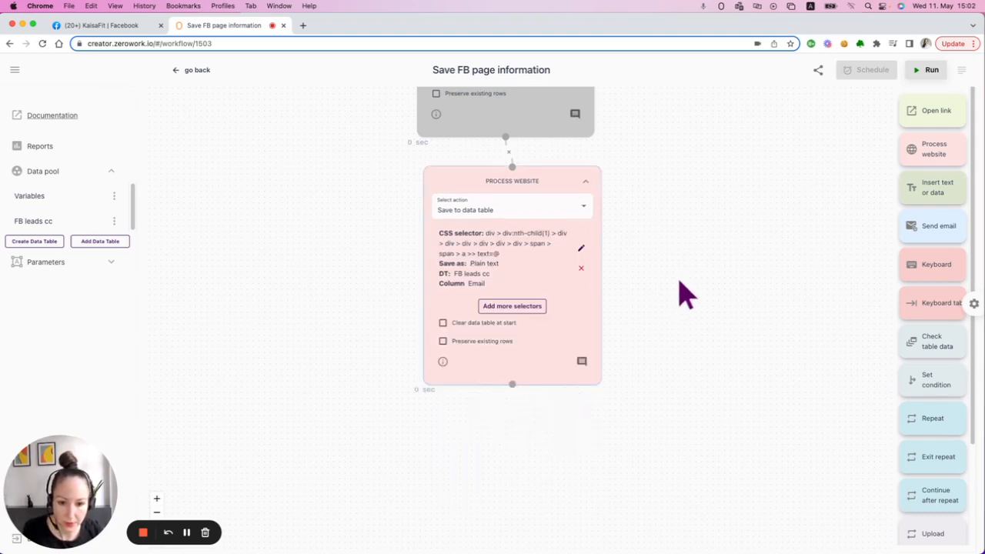
Run the Save FB page information workflow and open the FB leads cc table to check the Email column
scroll(635, 351, "down", 3)
scroll(527, 383, "up", 1)
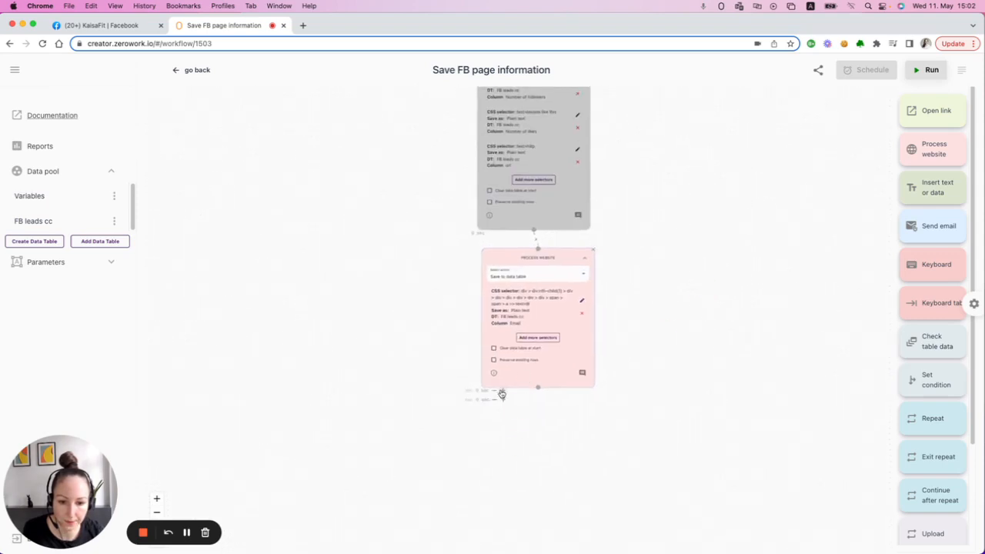
left_click_drag(704, 213, 664, 330)
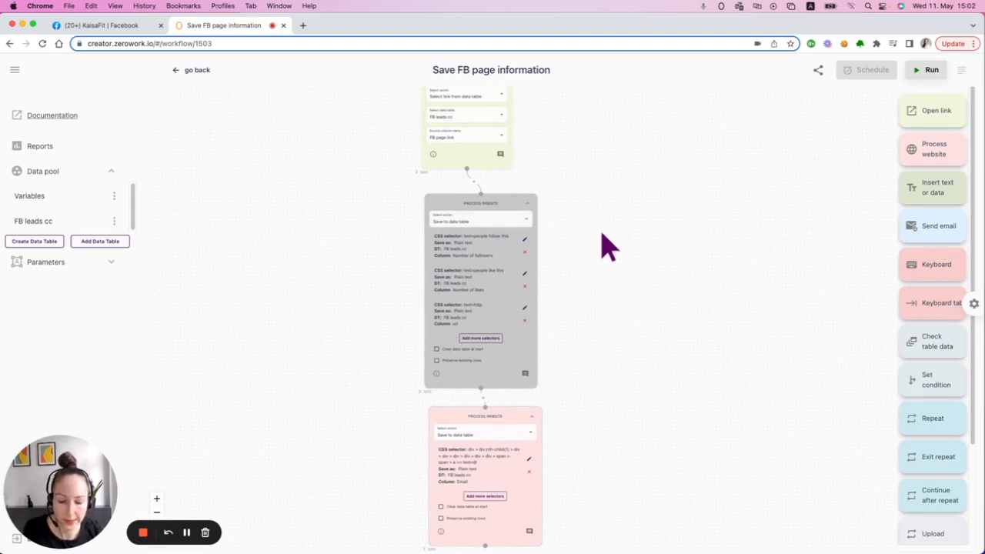
left_click(929, 70)
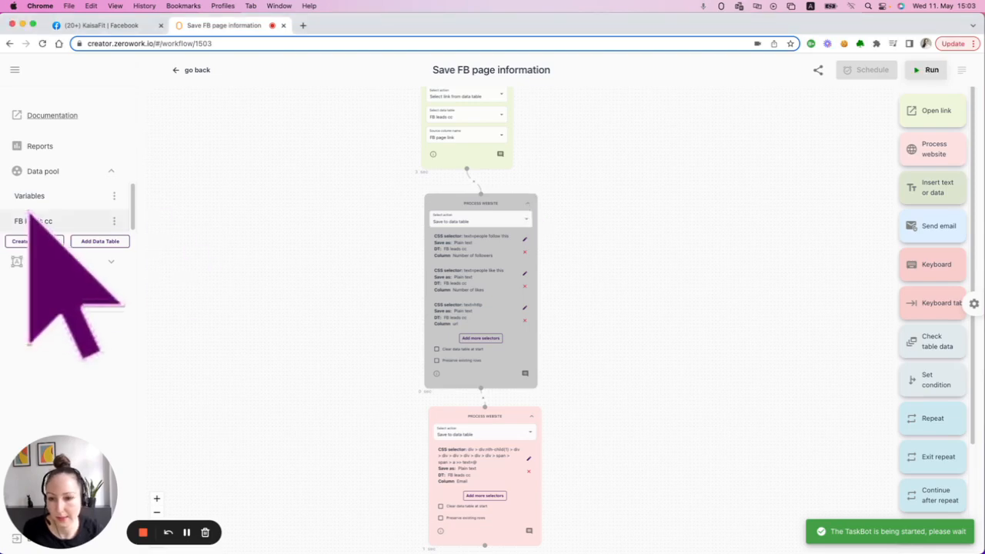
left_click(40, 221)
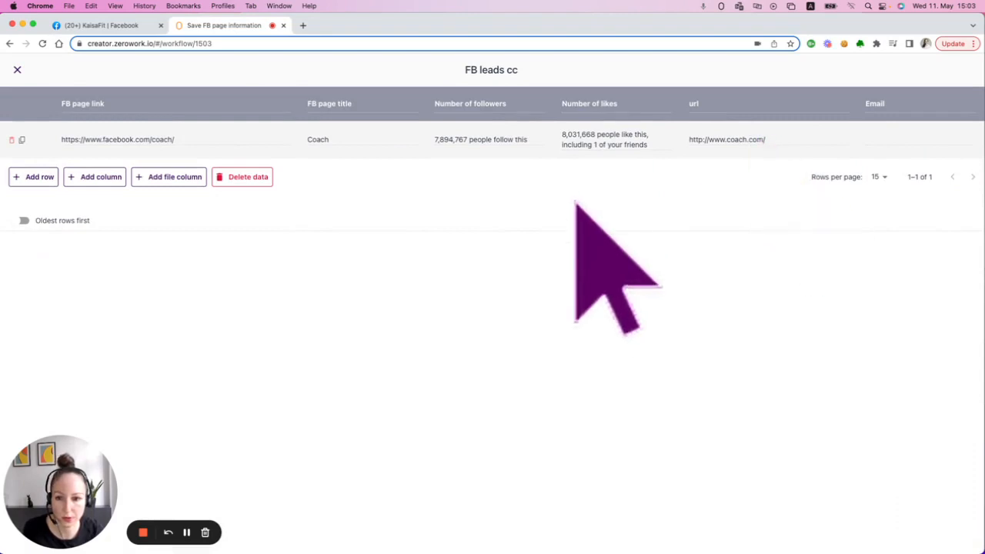
Replace the FB page link in the FB leads cc table with the KaisaFit page's copied Facebook URL, and close the table
left_click(129, 29)
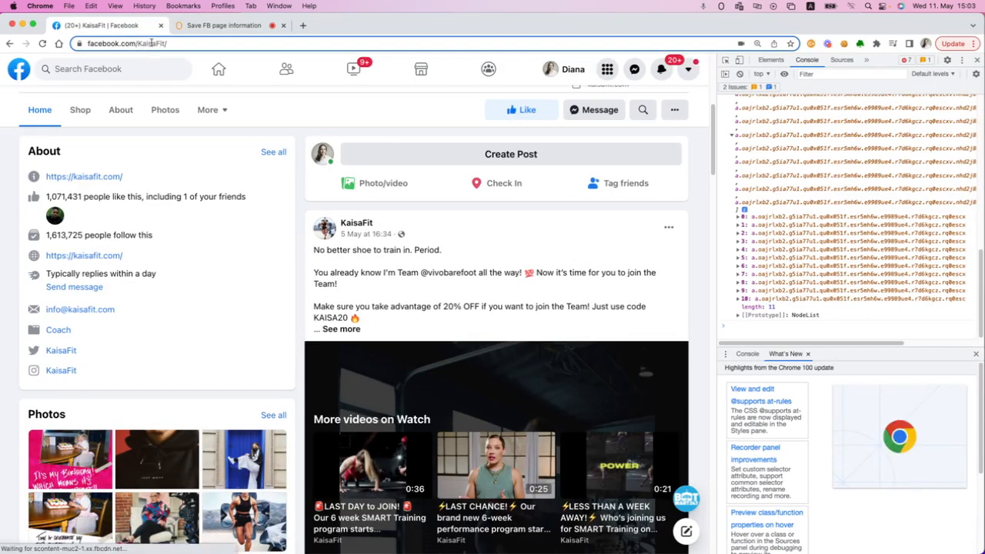
left_click(151, 43)
key("cmd+c")
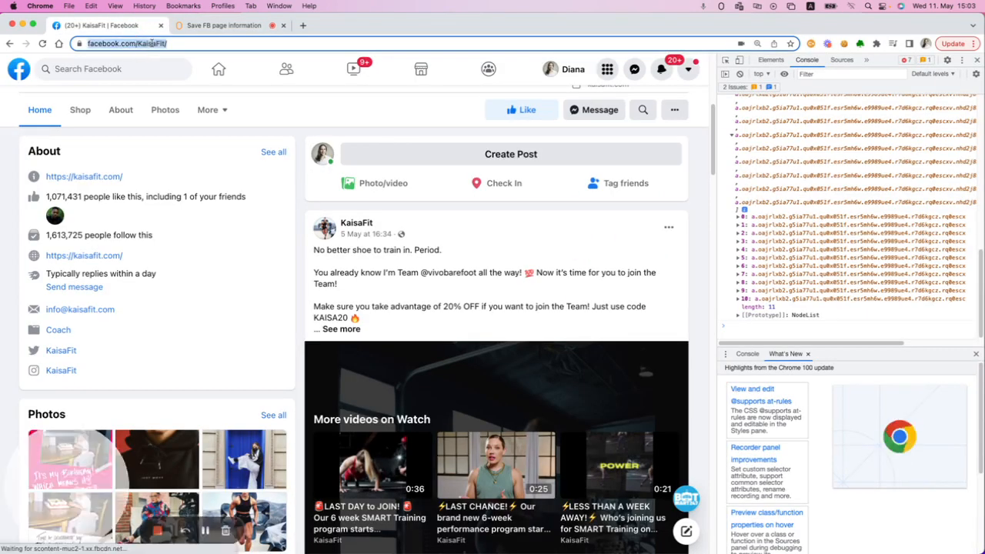
left_click(219, 27)
left_click(130, 139)
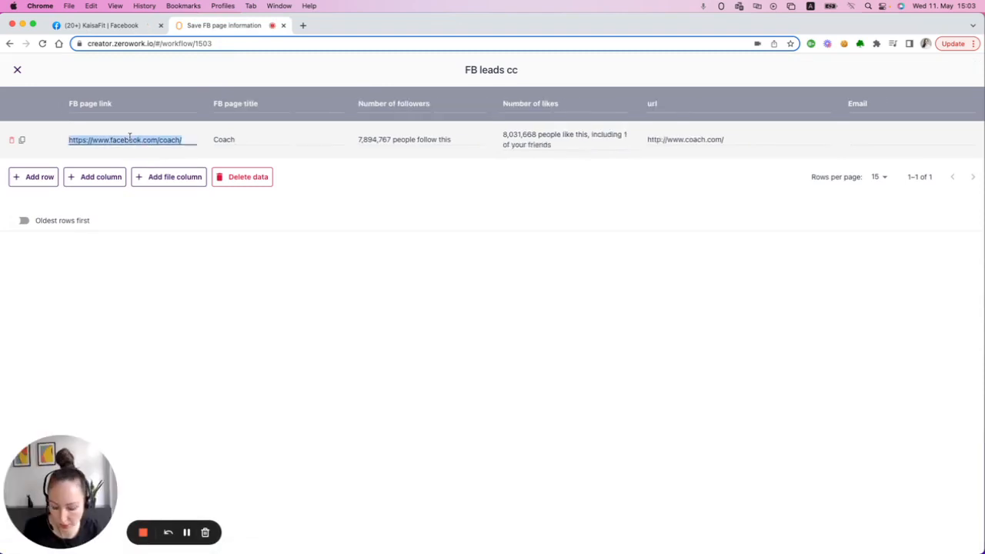
key("cmd+v")
left_click(17, 69)
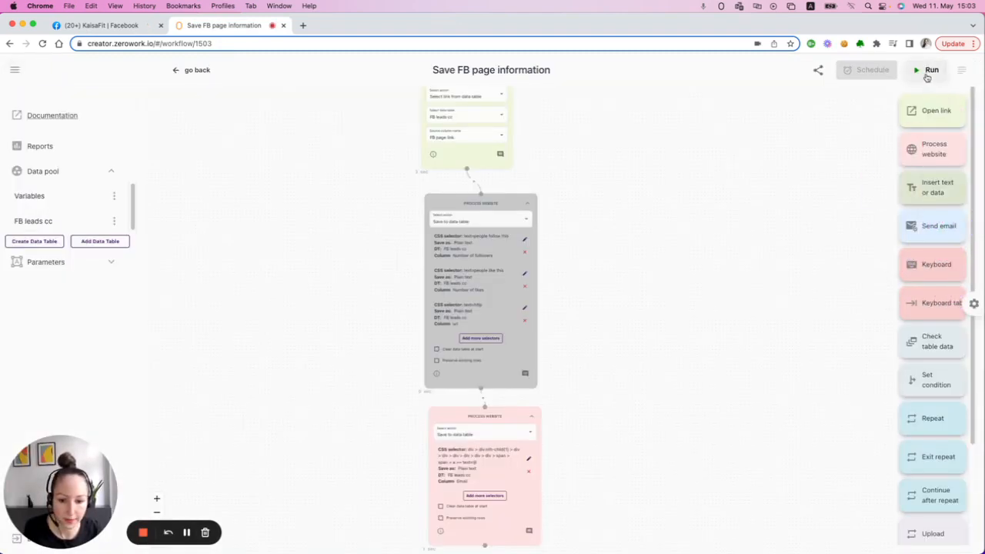
Run the workflow for the KaisaFit link and reopen the FB leads cc table to check the saved email
left_click(927, 73)
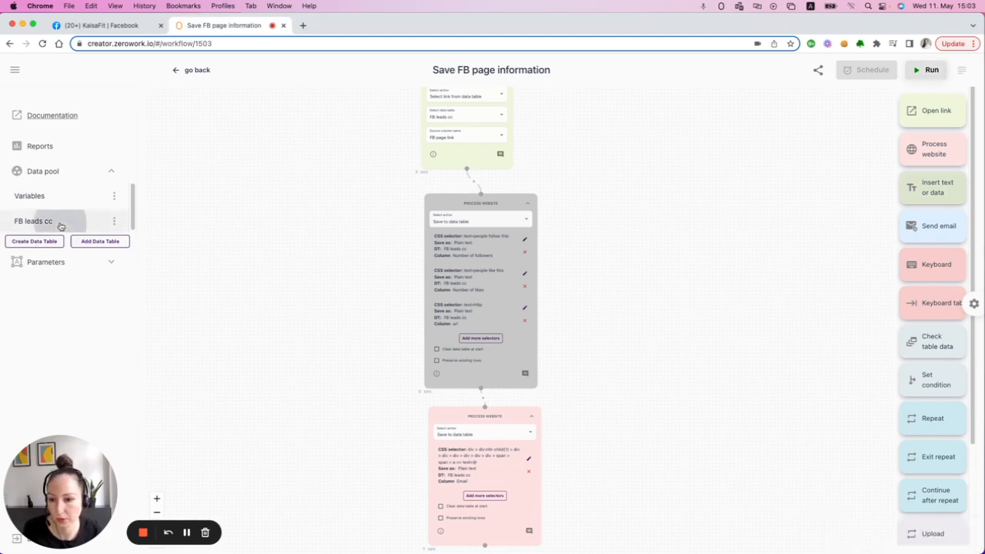
left_click(33, 221)
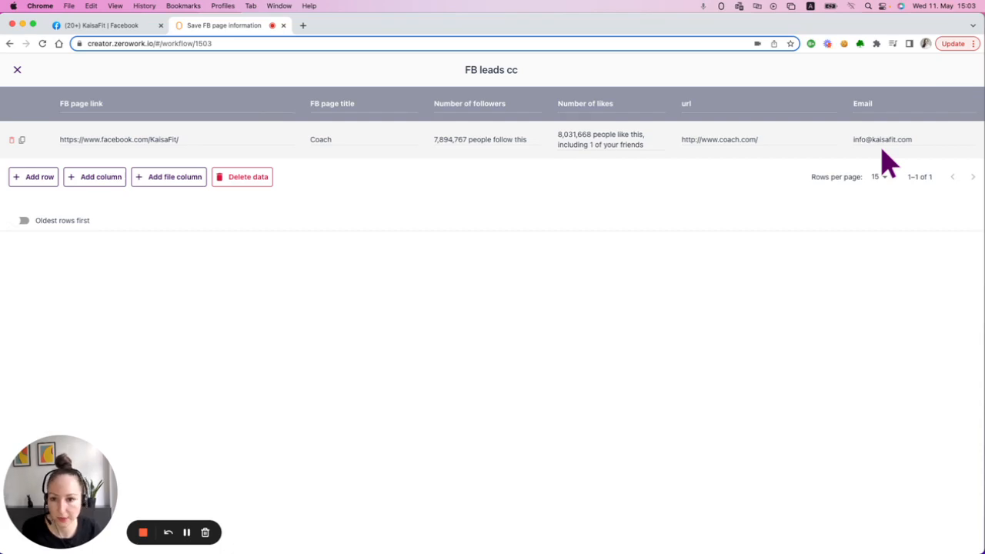
Close the FB leads cc table and open the Email entry's CSS selector for editing in the last Process Website block
left_click(17, 70)
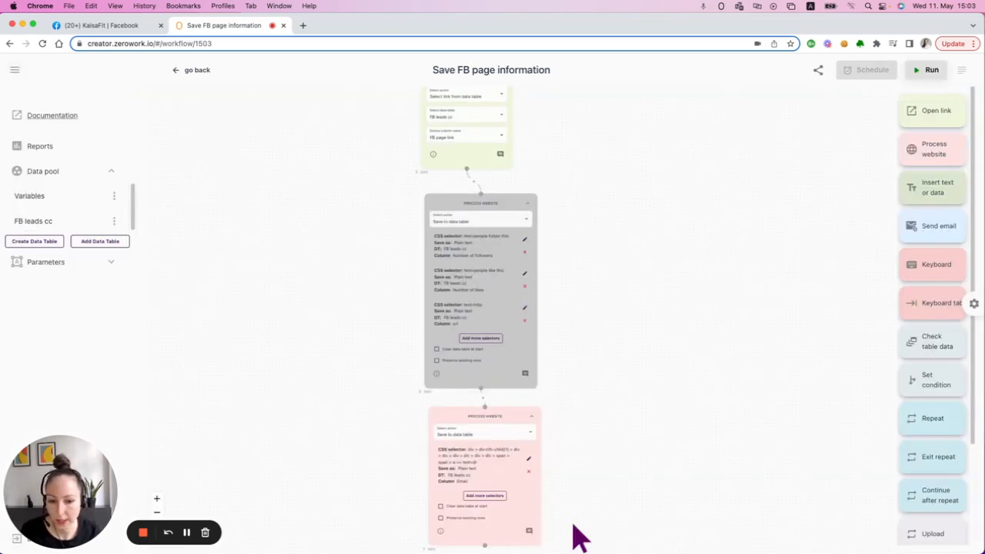
scroll(616, 531, "down", 5)
scroll(523, 296, "up", 3)
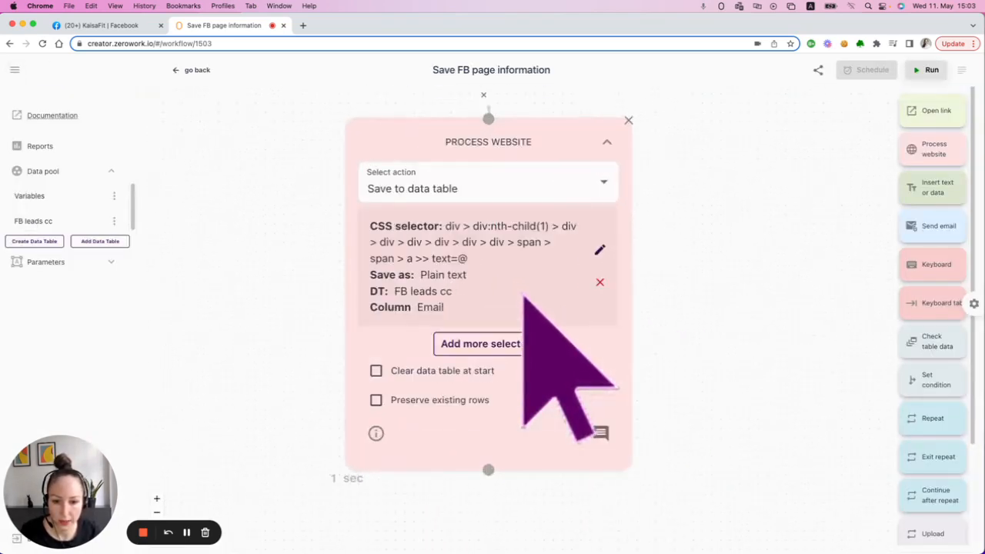
scroll(524, 297, "up", 1)
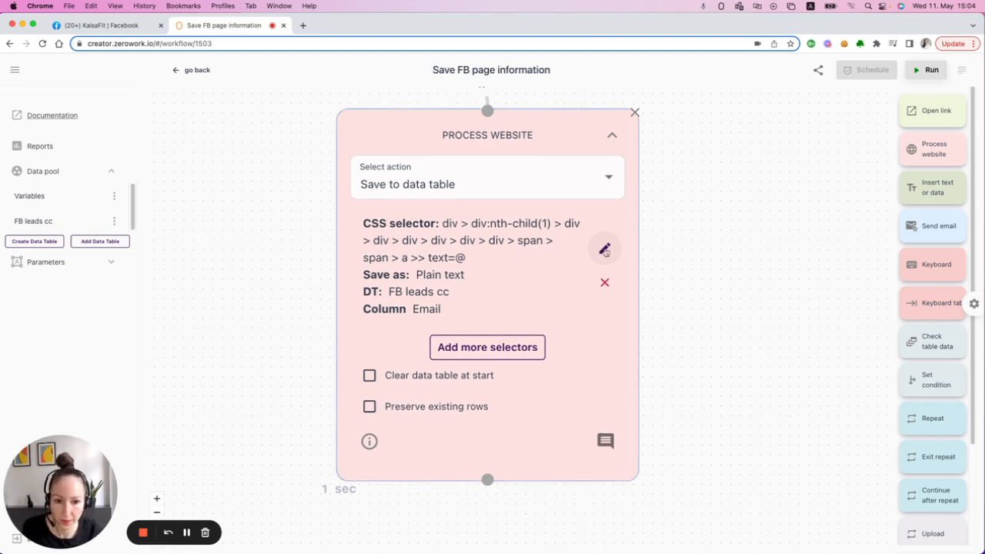
left_click(602, 249)
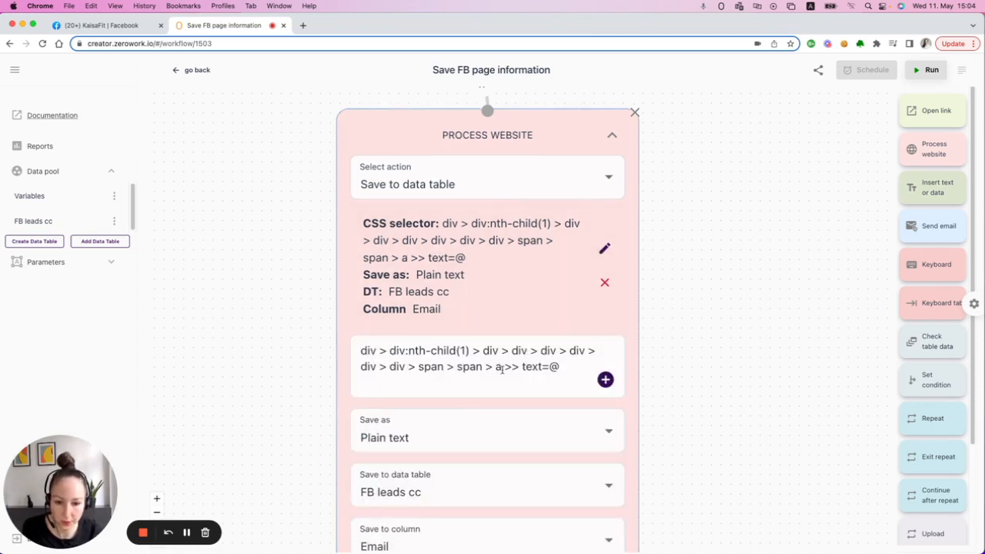
Inspect the email link in the About section of the KaisaFit Facebook page and examine its HTML element
left_click(94, 27)
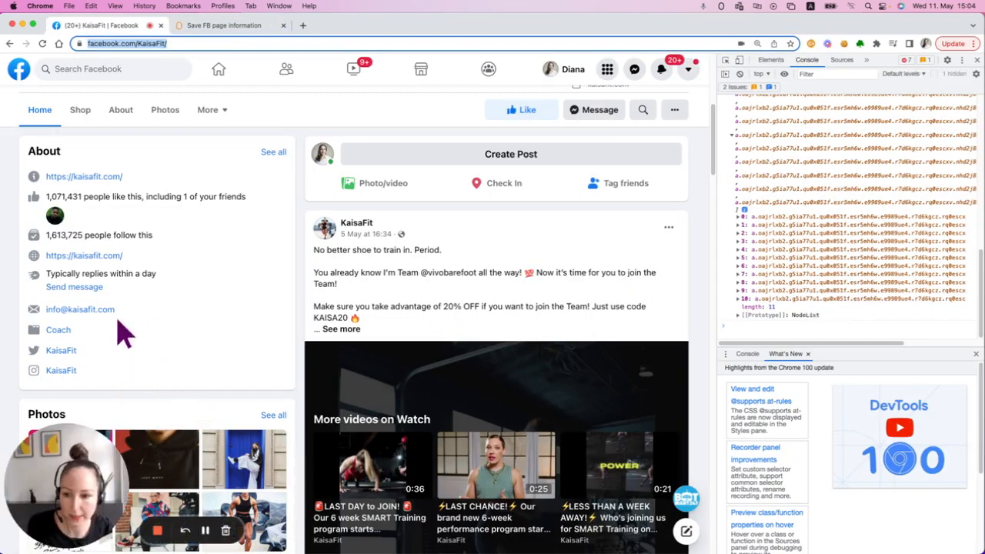
right_click(90, 310)
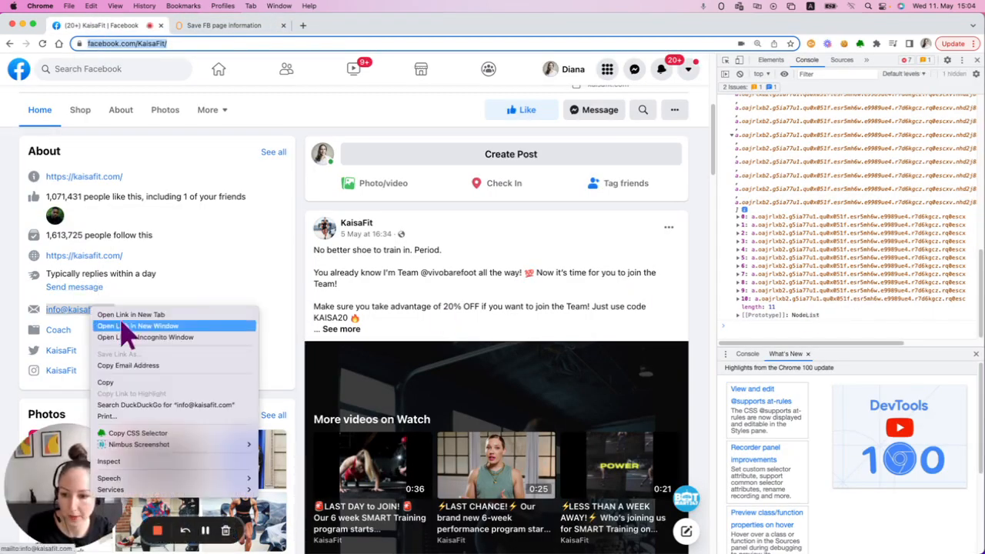
left_click(162, 459)
left_click(927, 216)
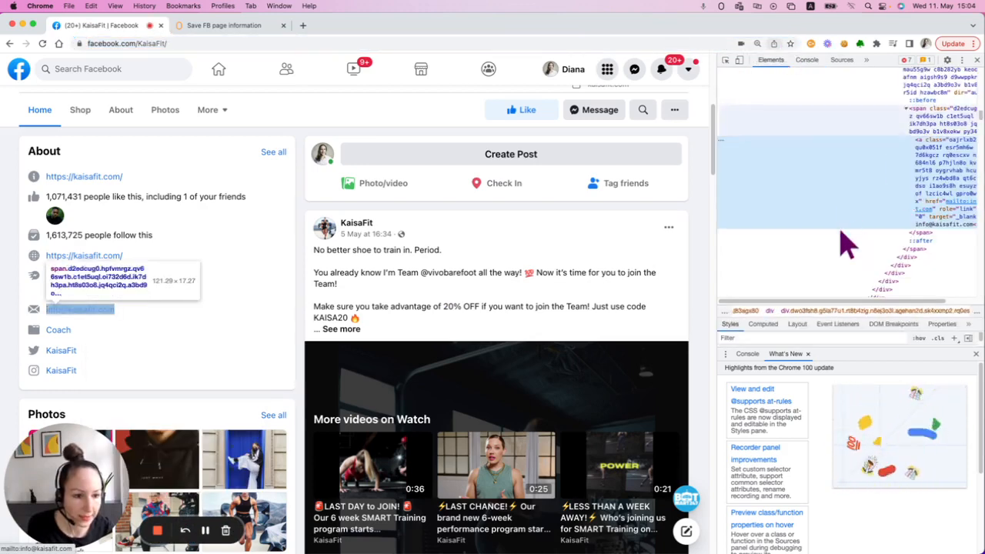
left_click_drag(824, 306, 884, 306)
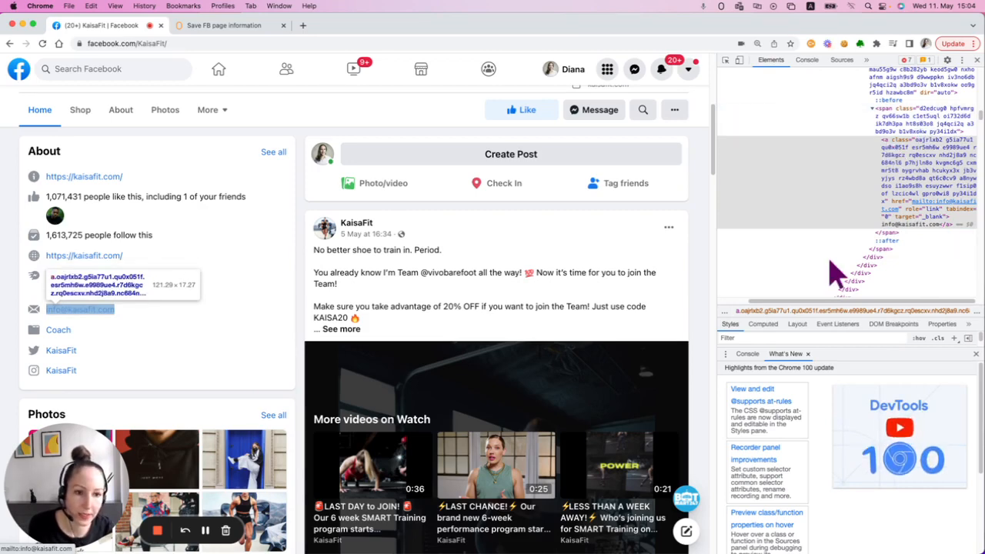
In the ZeroWork workflow, replace >> text=@ at the end of the Email entry's CSS selector with :text("@") directly after the a
left_click(213, 27)
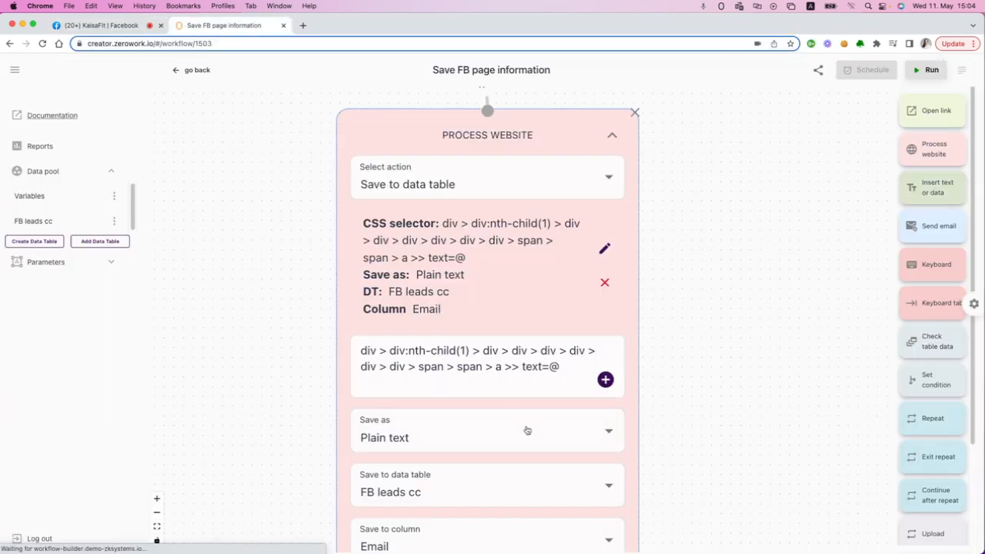
left_click_drag(502, 369, 559, 368)
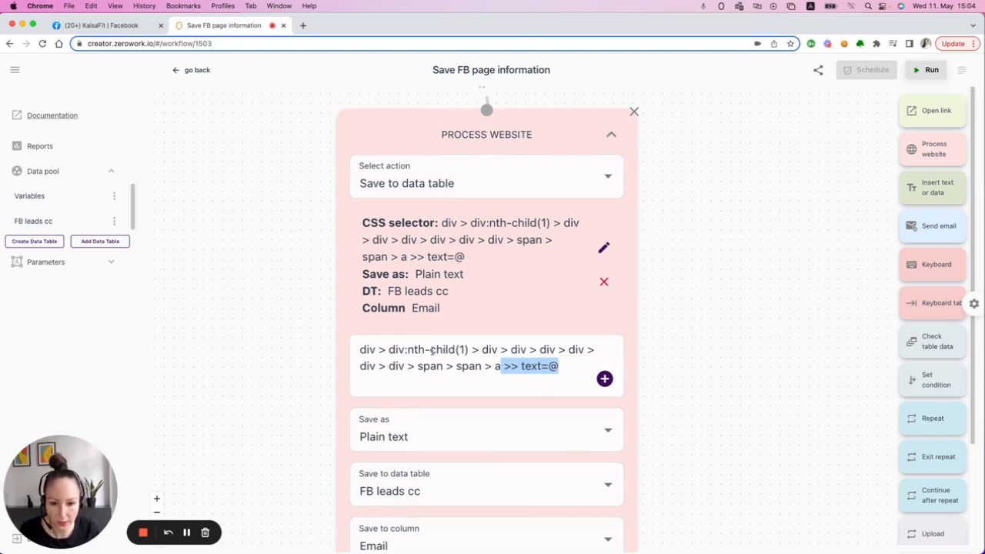
left_click(407, 351)
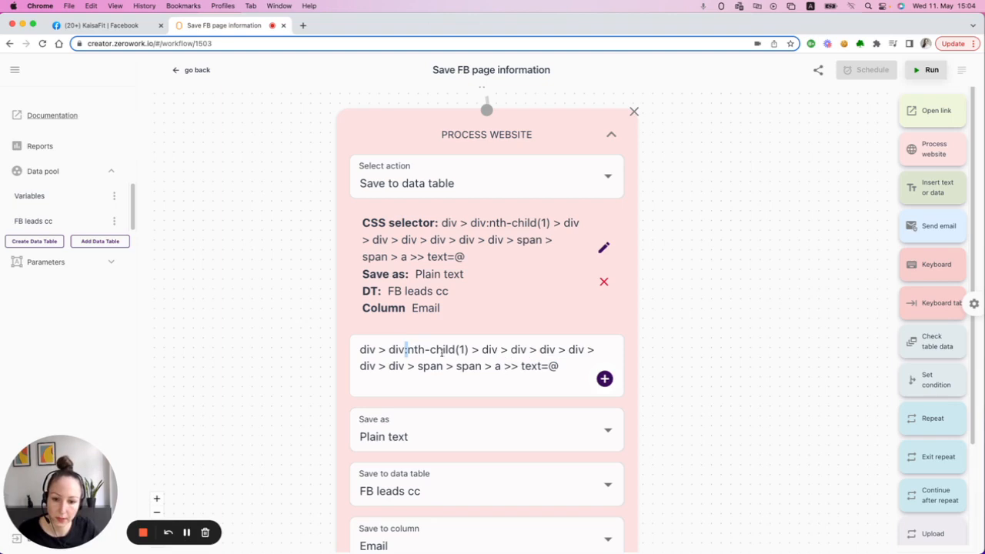
left_click(500, 366)
left_click_drag(500, 366, 558, 366)
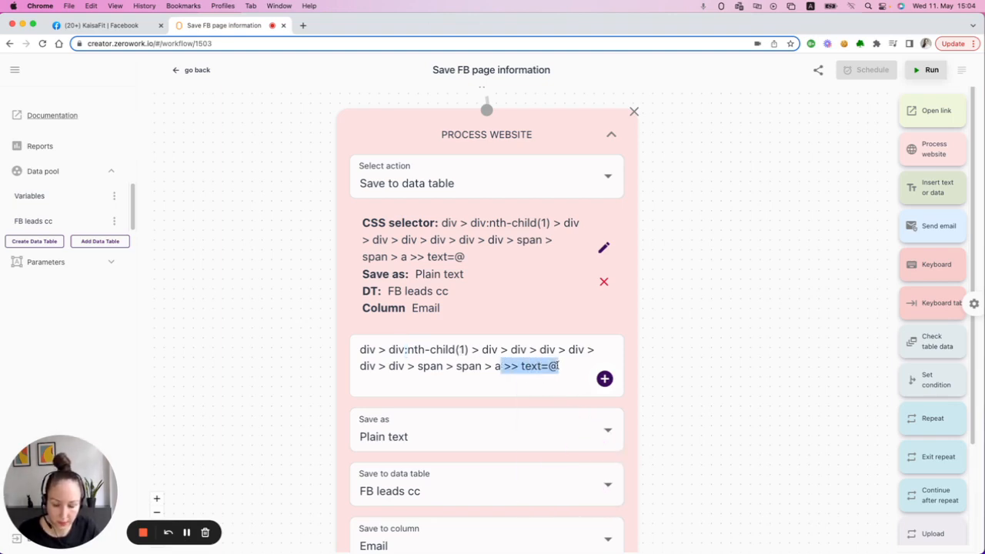
type(":tex")
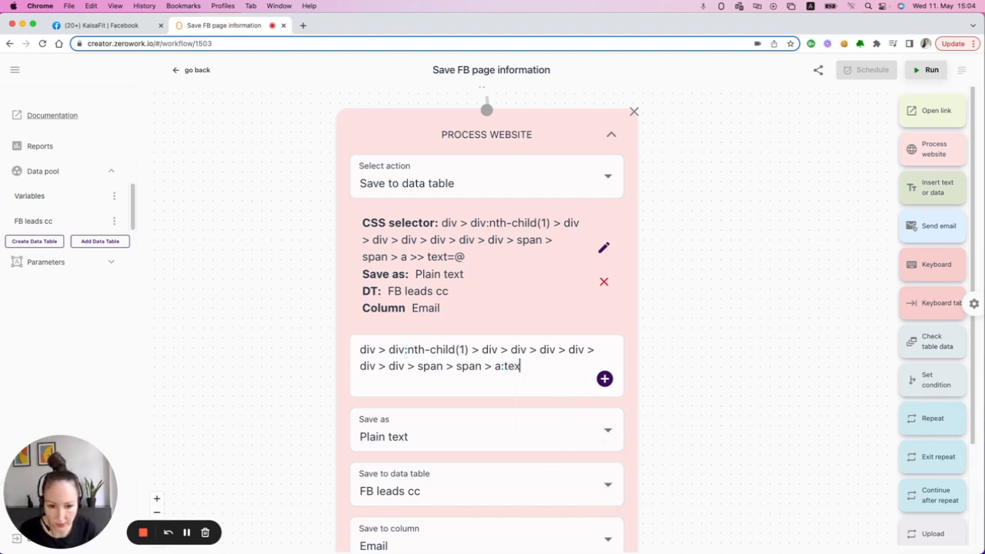
type("t(")
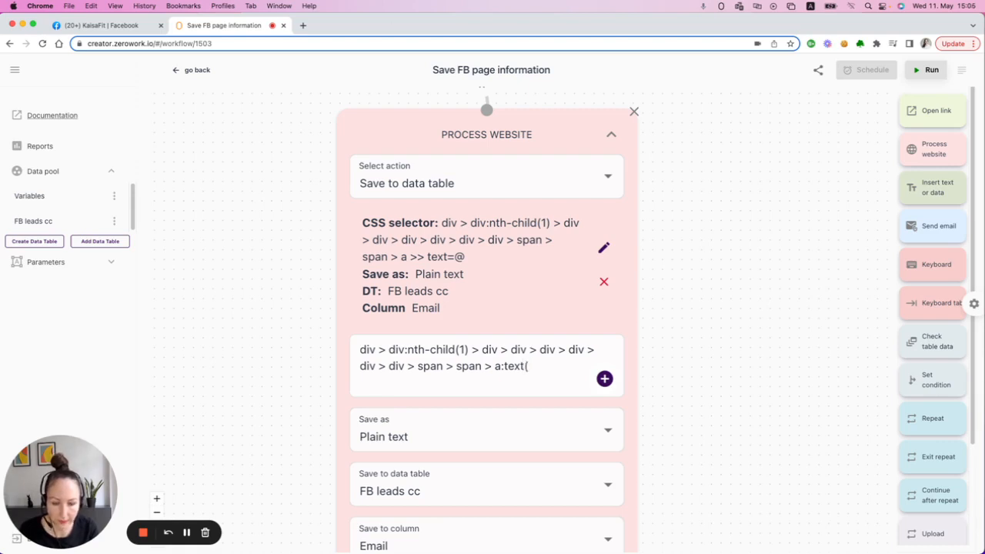
type("\"")
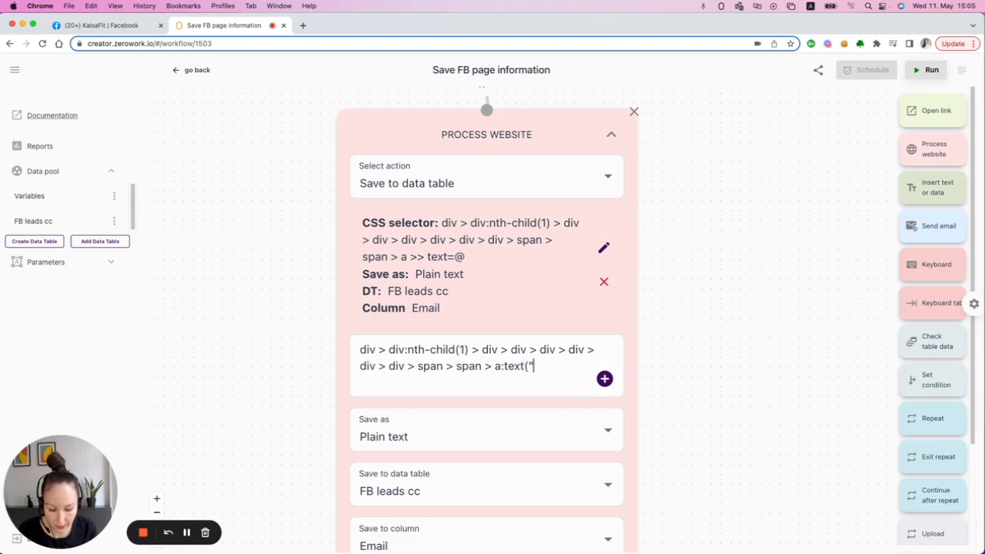
type("@\")")
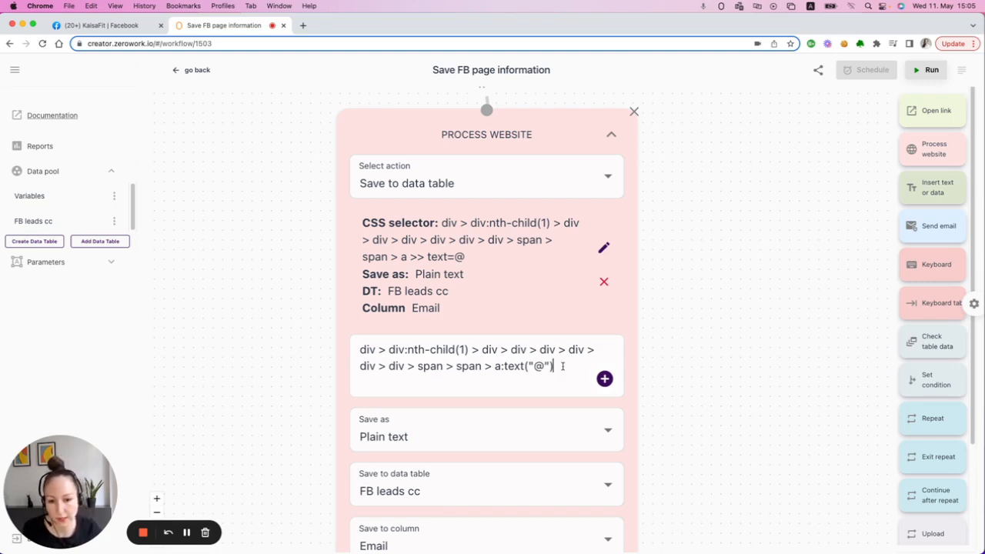
Try adding a copy of :text("@") after the last span in the Email selector, and remove it again
double_click(497, 367)
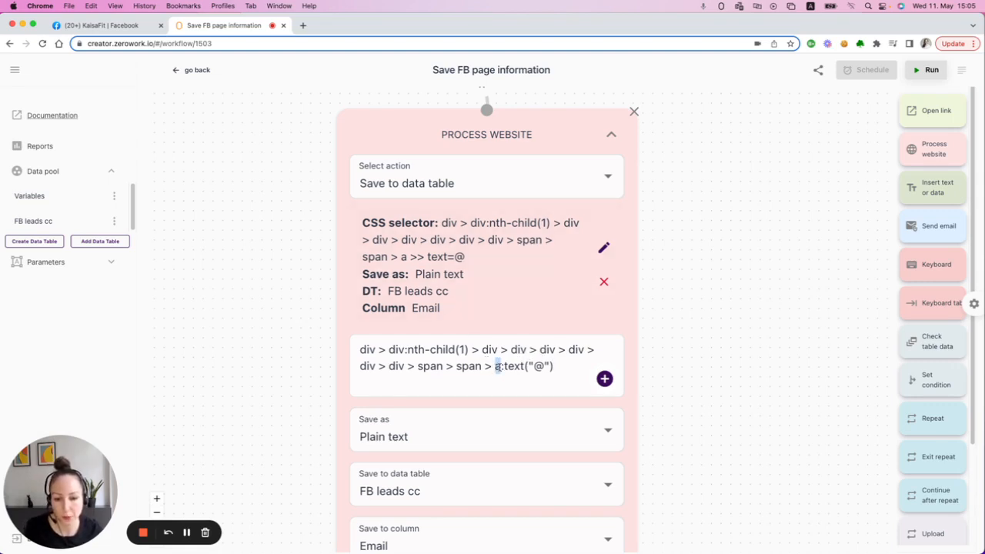
left_click_drag(501, 367, 556, 366)
key("ctrl+c")
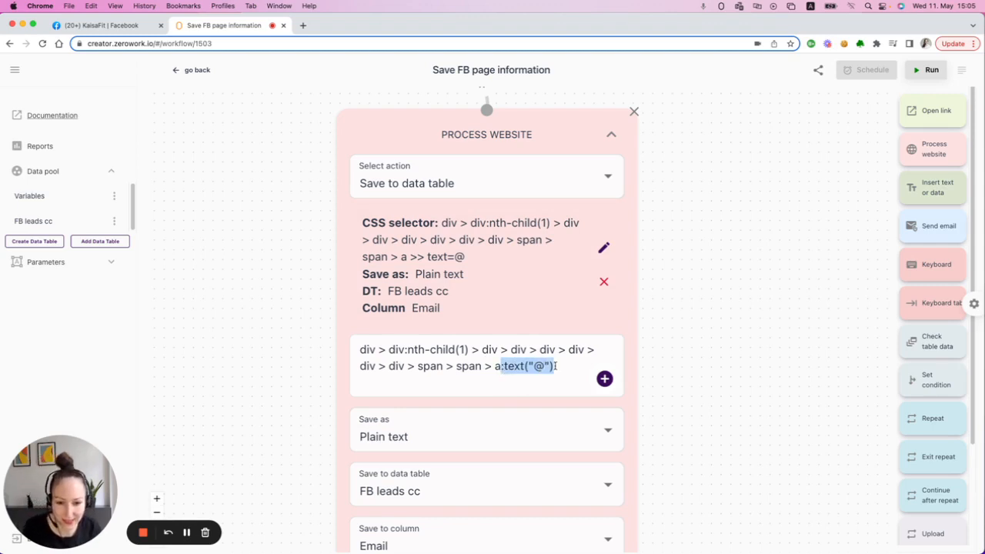
left_click(480, 367)
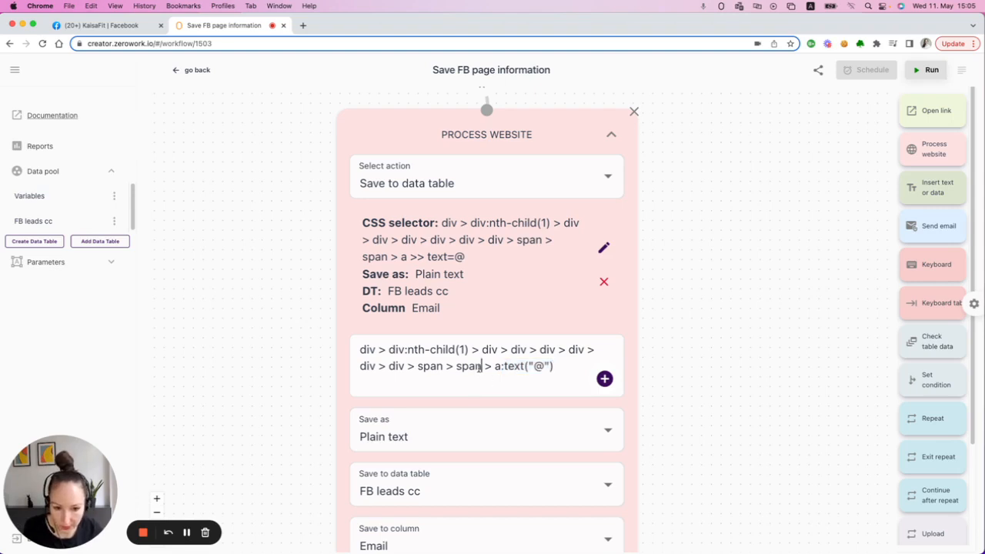
key("ctrl+v")
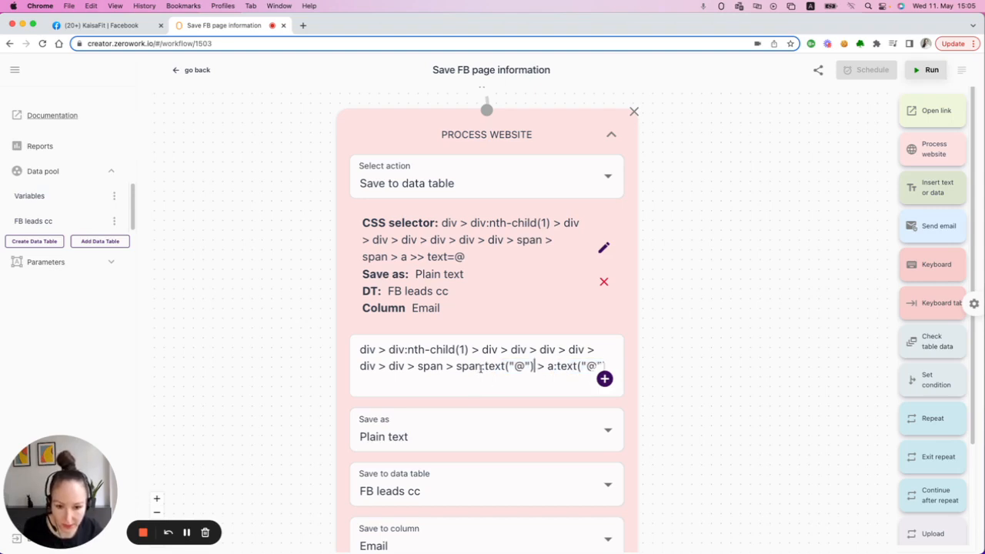
left_click_drag(480, 366, 502, 367)
key("BackSpace")
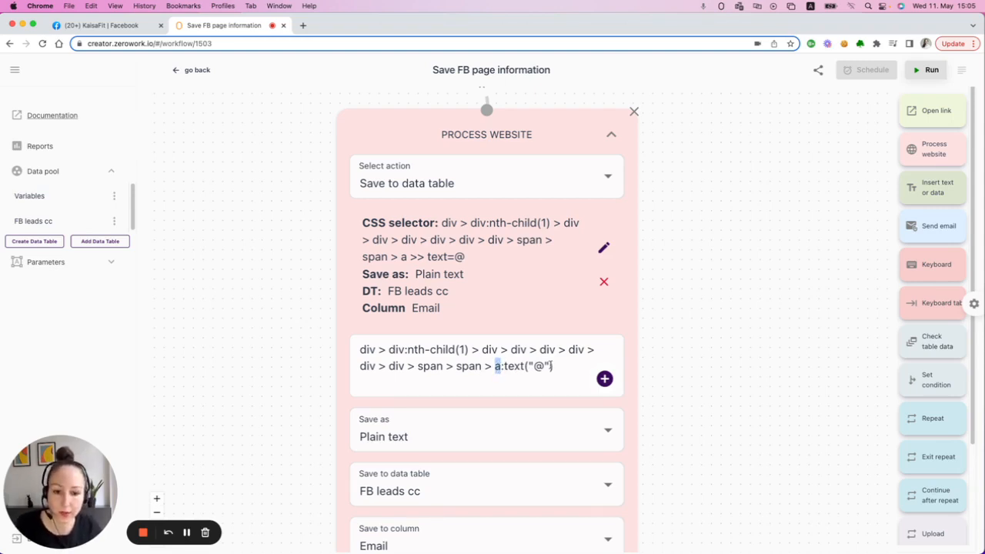
left_click_drag(553, 366, 503, 370)
left_click(504, 370)
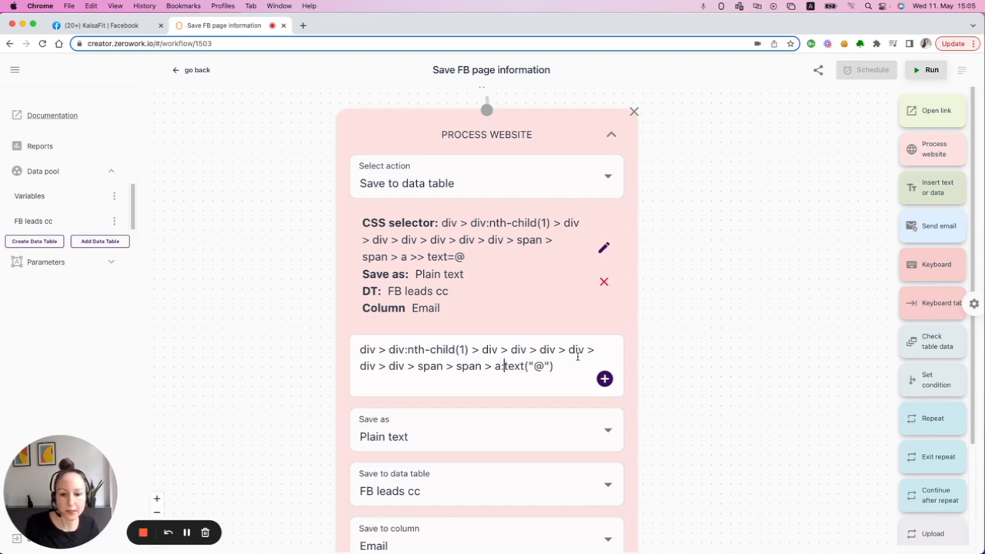
left_click_drag(555, 366, 493, 367)
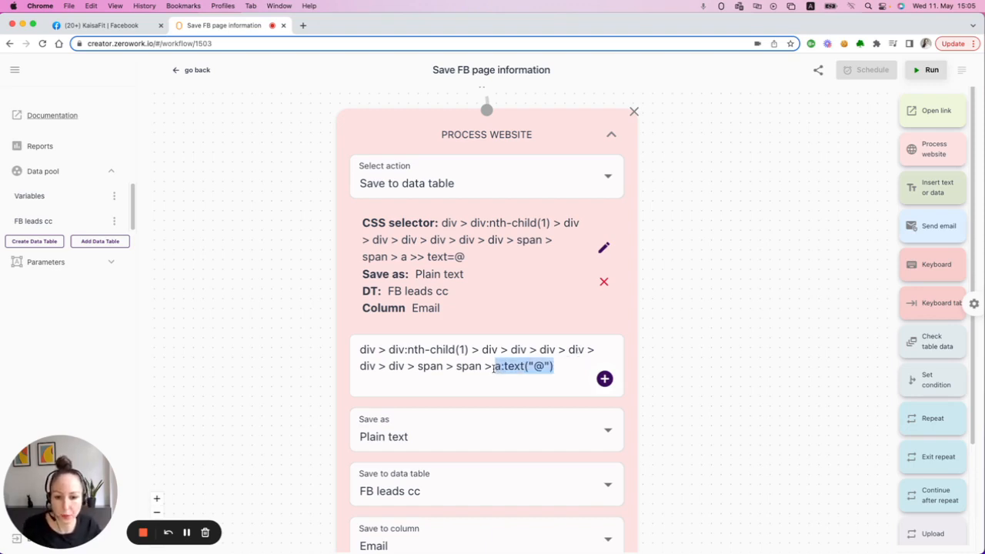
left_click(494, 367)
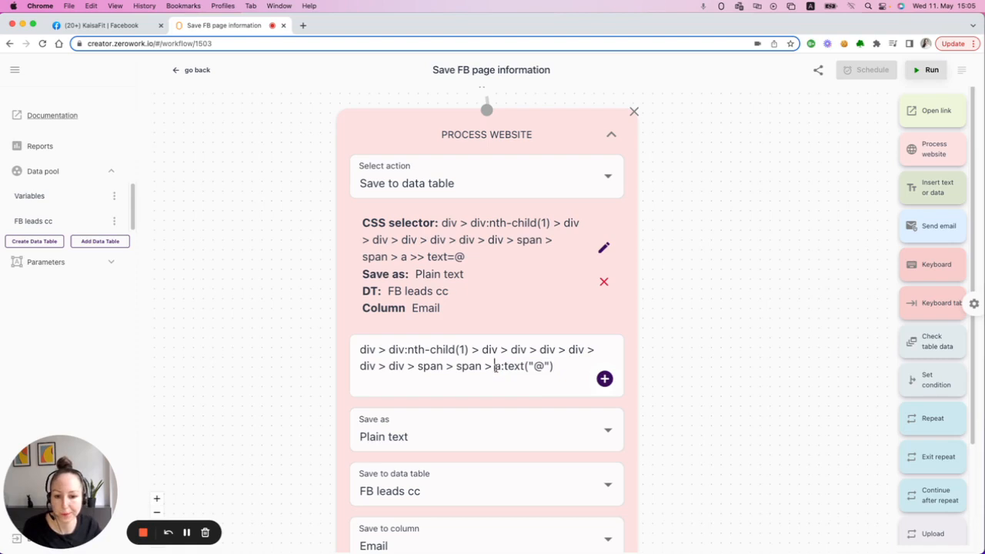